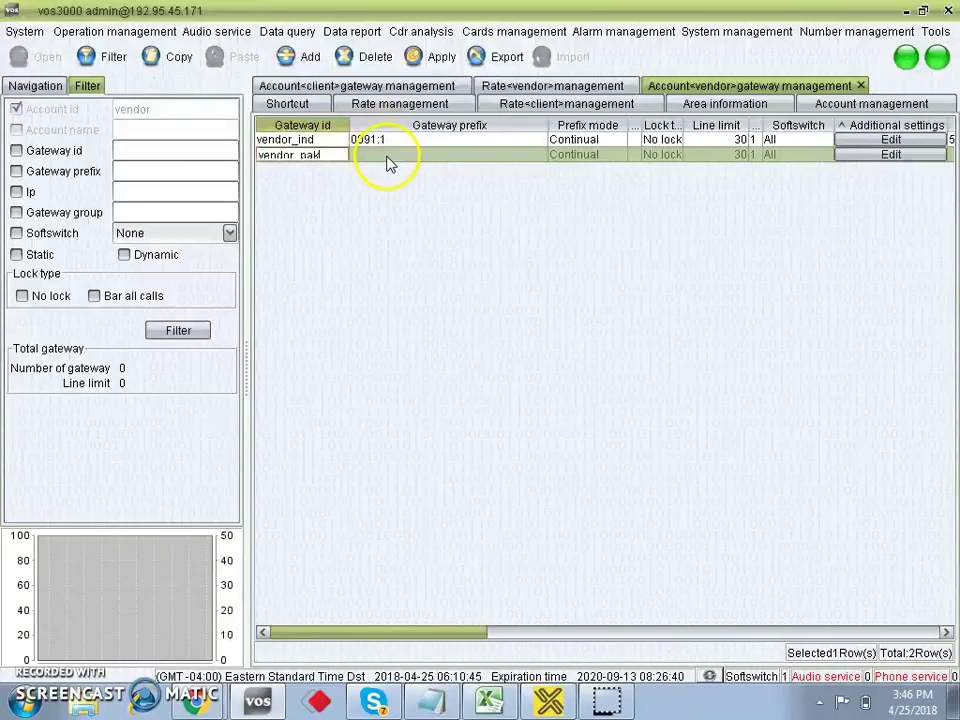
Set vendor_pak's gateway prefix to 009234:1 and open its additional settings.
left_click(388, 155)
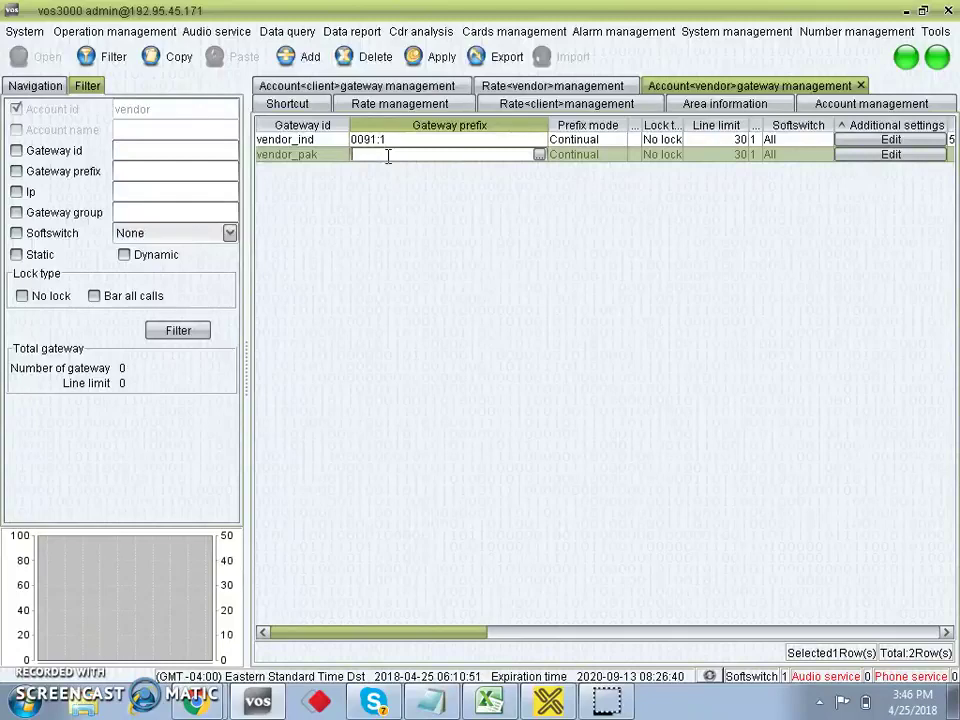
type("00923")
type(":1")
left_click(388, 155)
type("4")
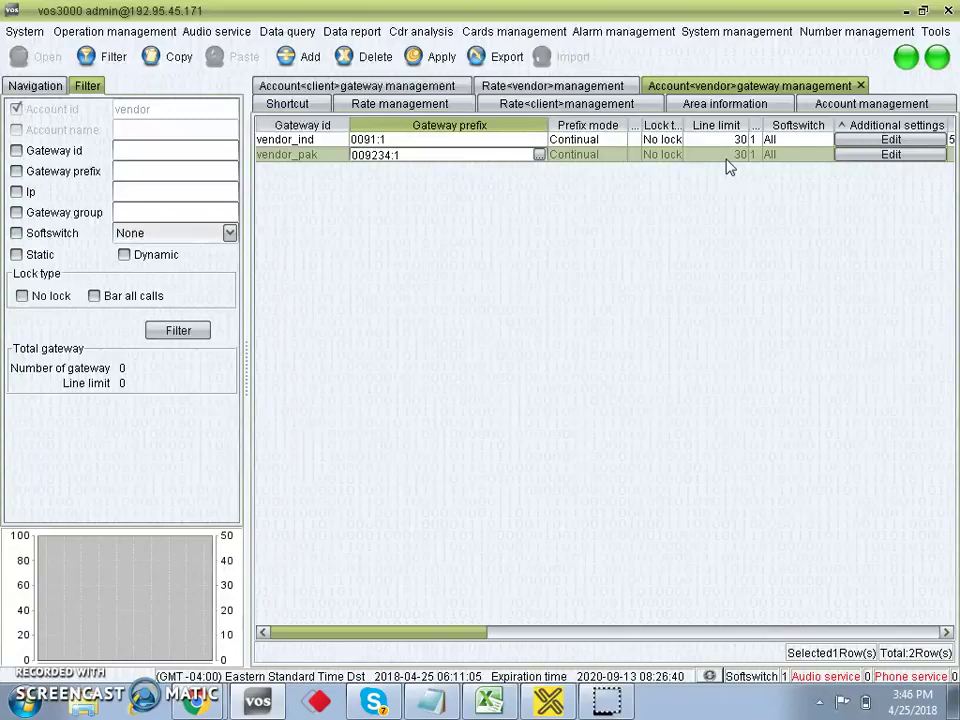
left_click(845, 160)
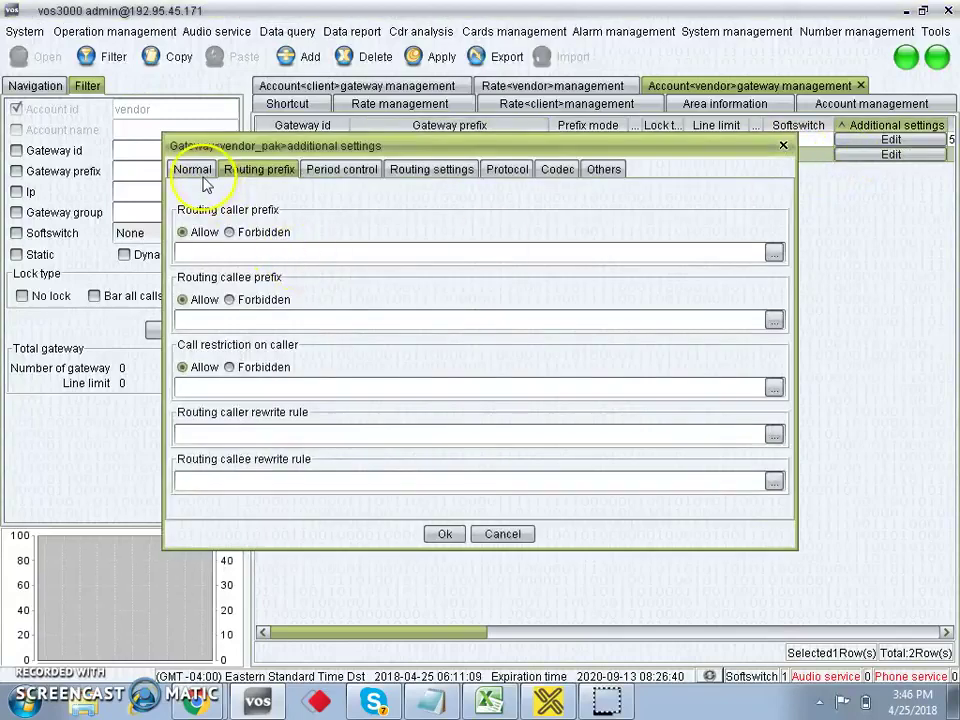
Make vendor_pak a Static gateway with IP address 5.6.7.8.
left_click(198, 172)
left_click(314, 289)
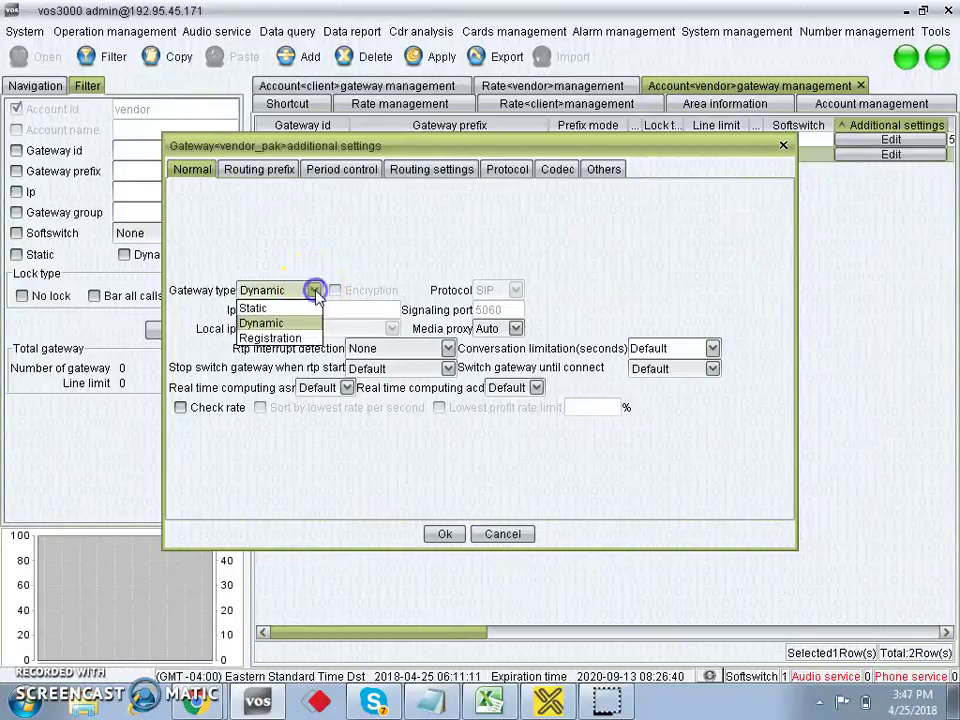
left_click(264, 308)
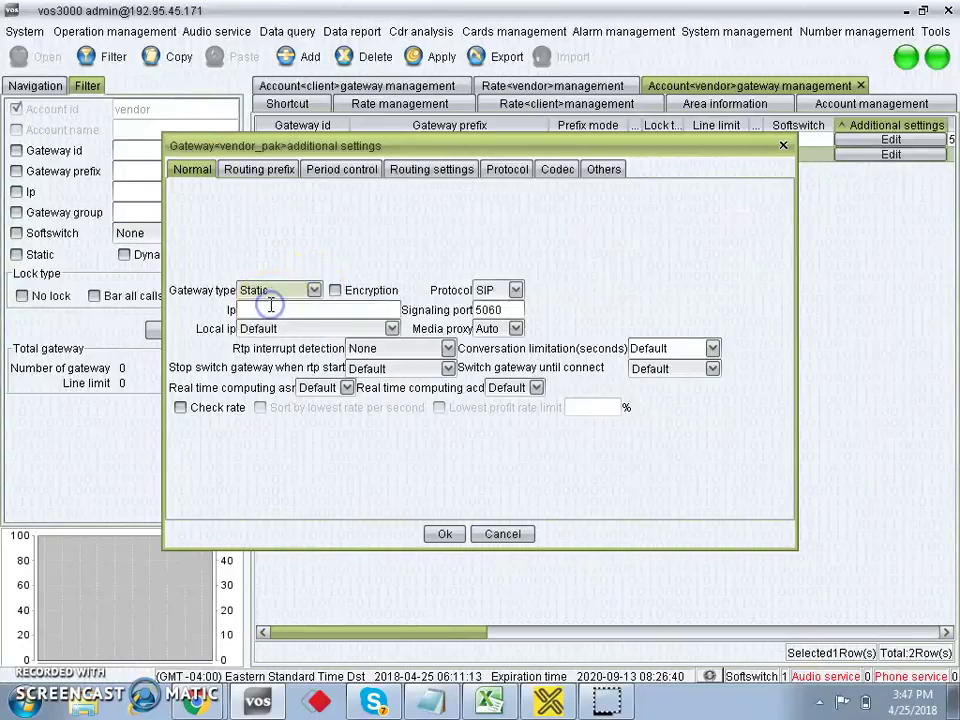
left_click(321, 314)
type("5.6.7.8")
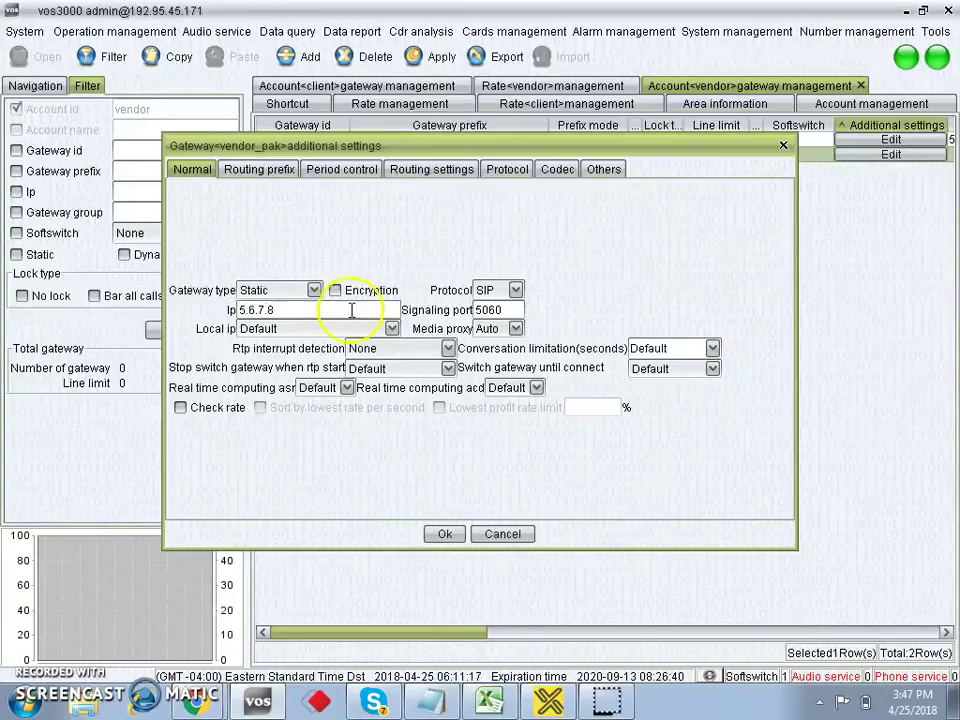
left_click(263, 175)
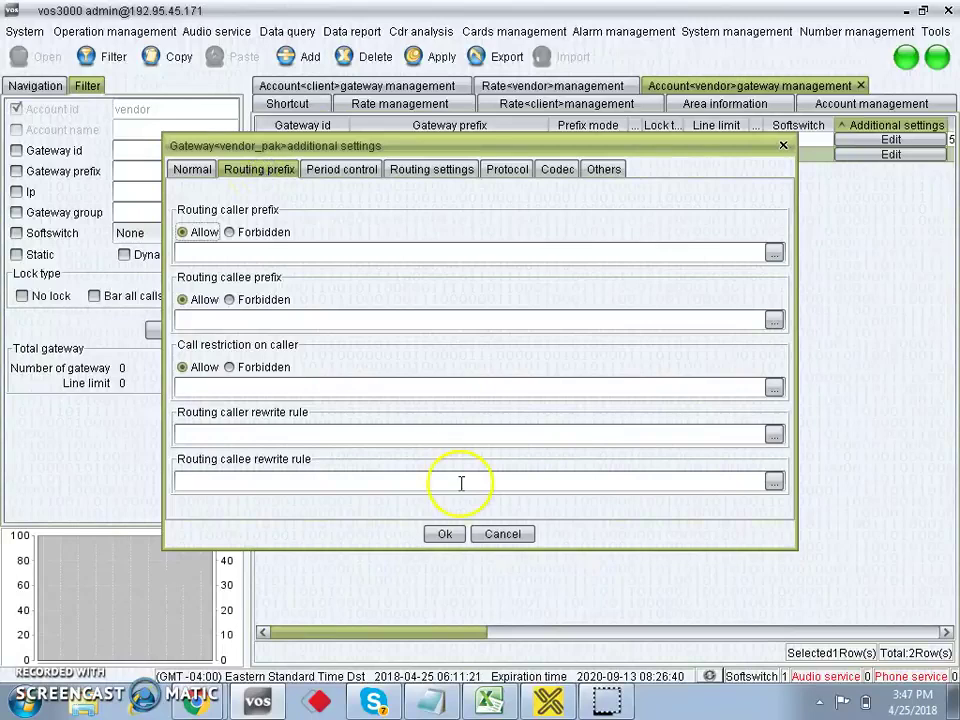
Add the callee rewrite rule 009234 → 119234 to vendor_pak and confirm both dialogs.
left_click(774, 482)
left_click(624, 162)
double_click(337, 178)
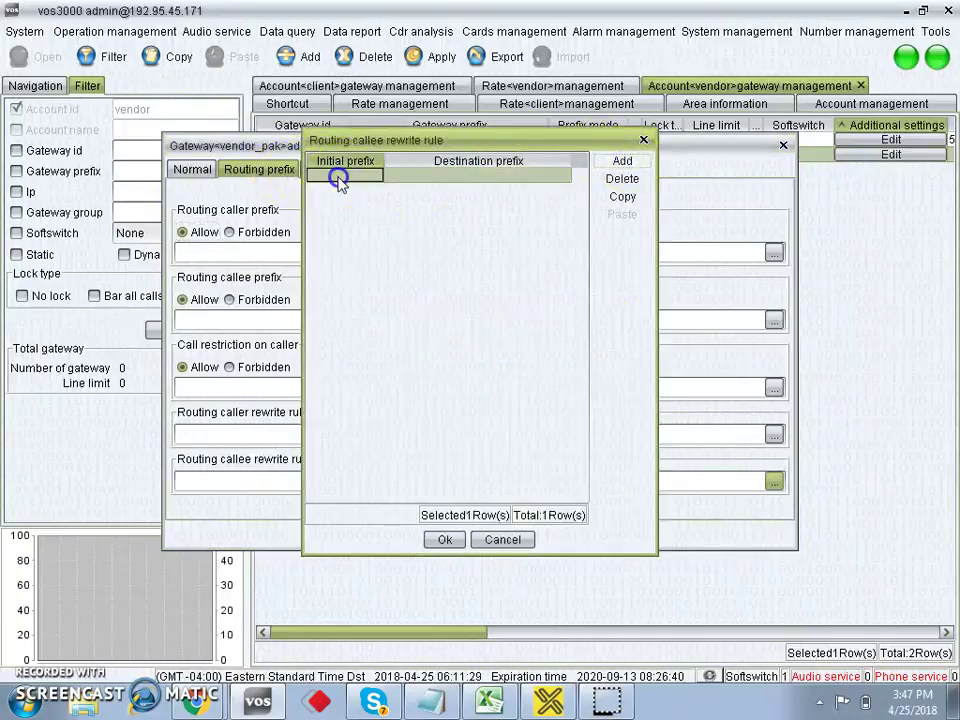
type("009233")
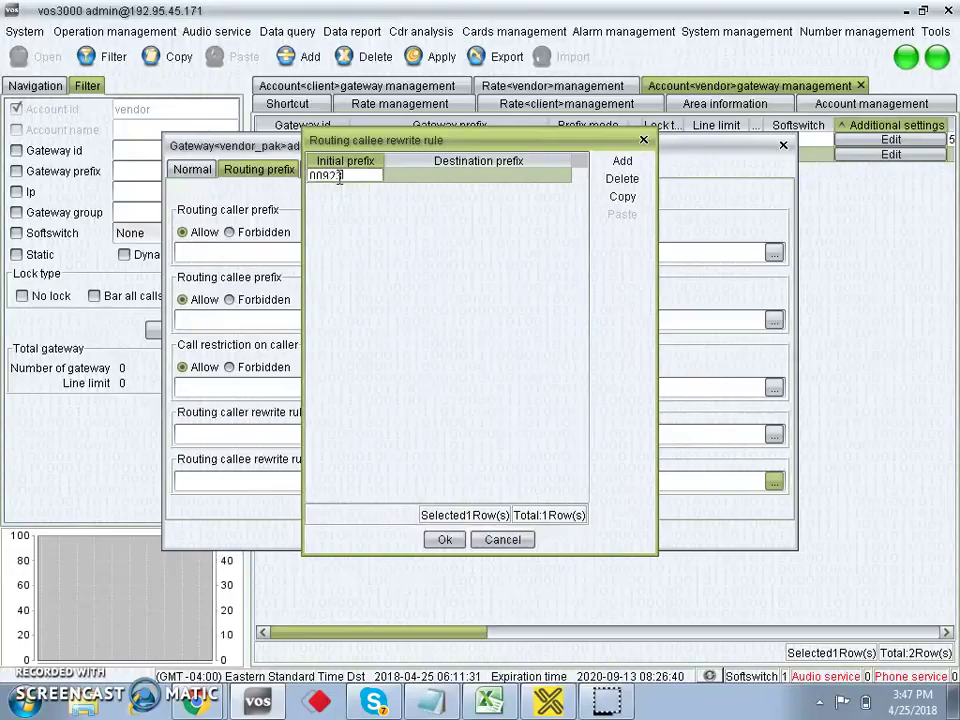
double_click(400, 176)
type("119234")
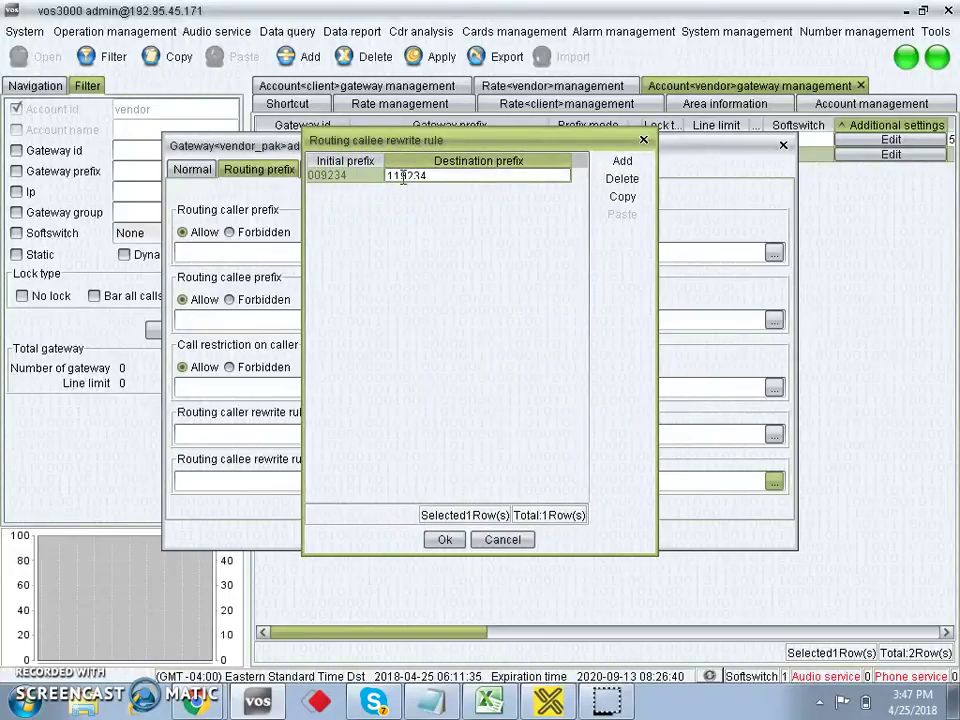
left_click(445, 541)
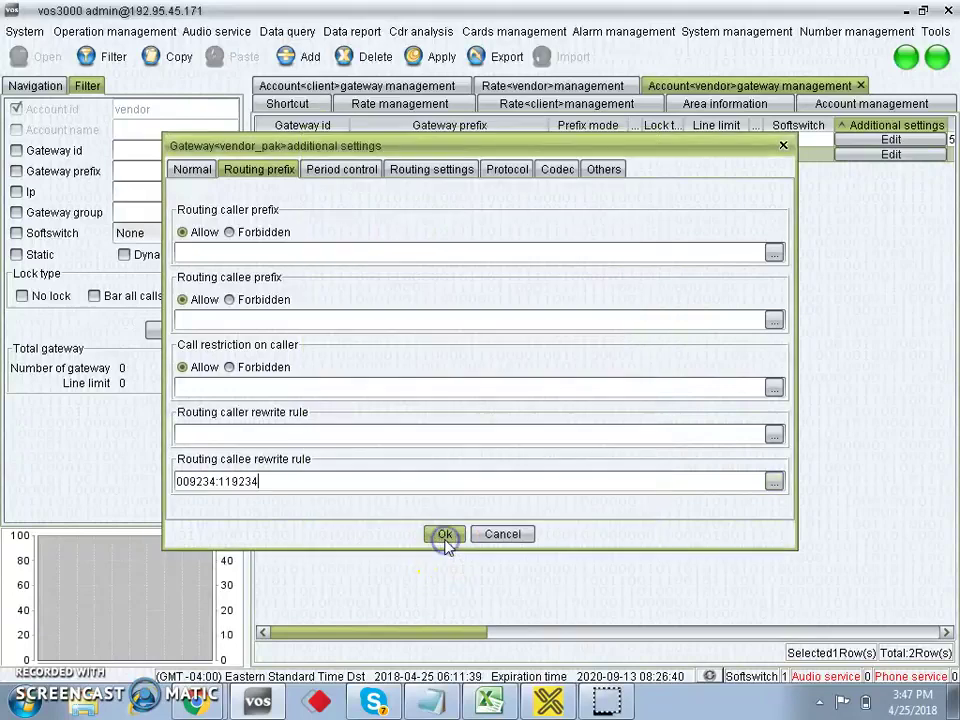
left_click(444, 537)
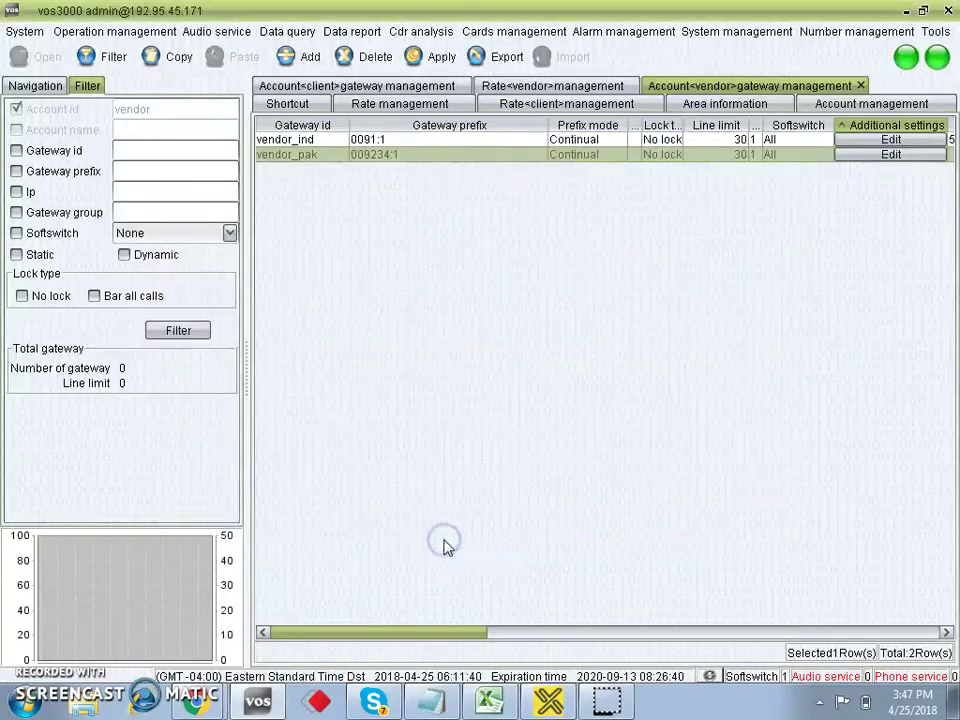
Apply the vendor gateway changes to the server and show the navigation tree.
left_click(441, 58)
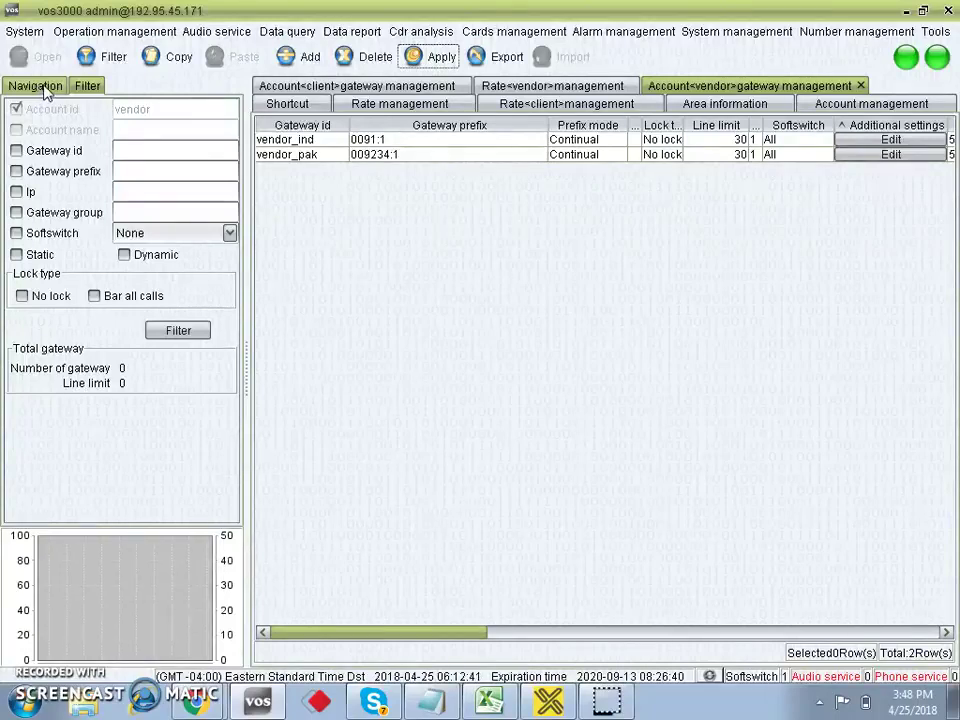
left_click(38, 88)
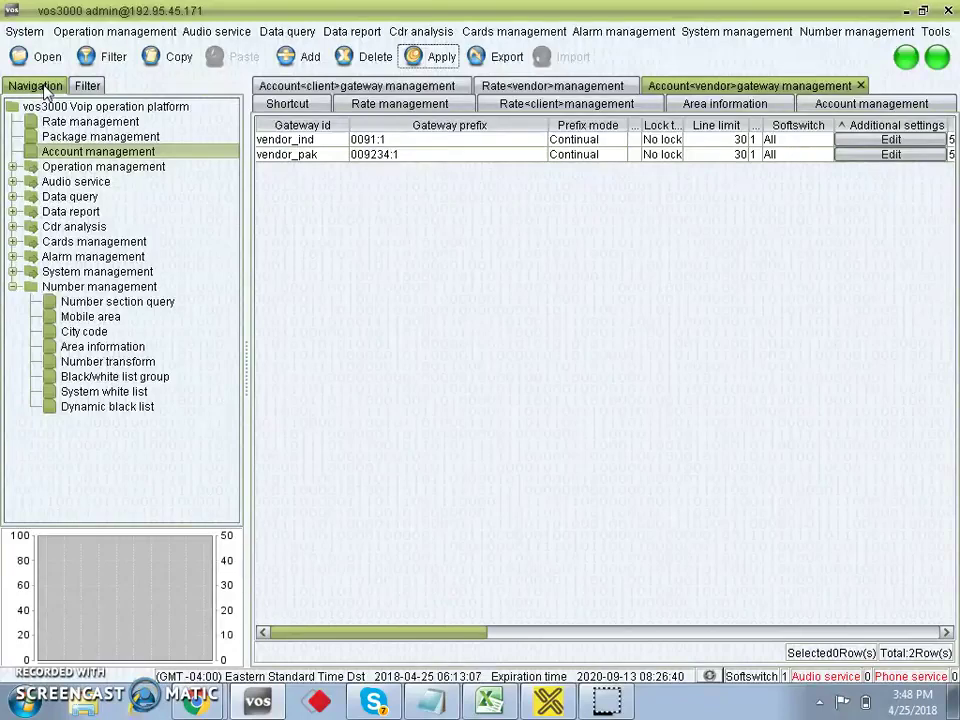
Add and save a rate group named test in Rate management, then open its rates.
double_click(84, 125)
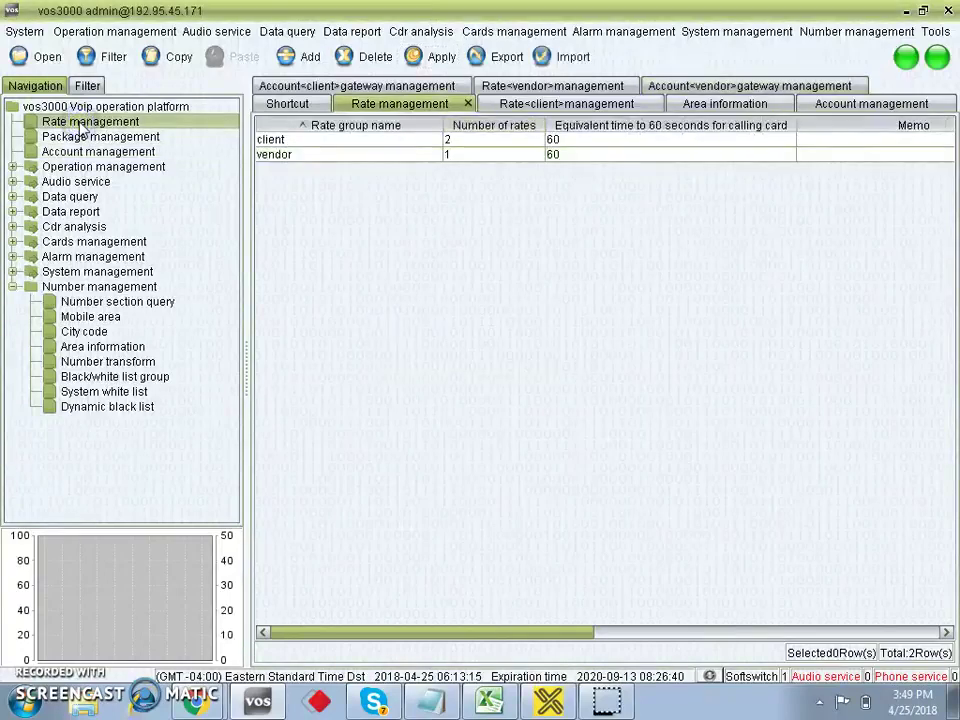
left_click(310, 58)
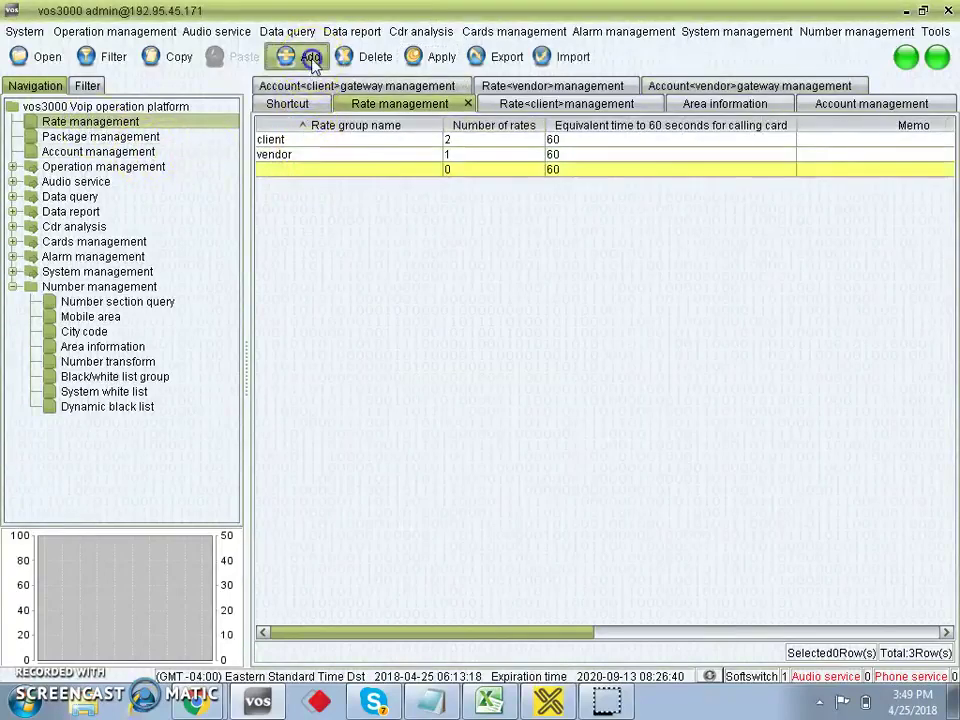
double_click(298, 170)
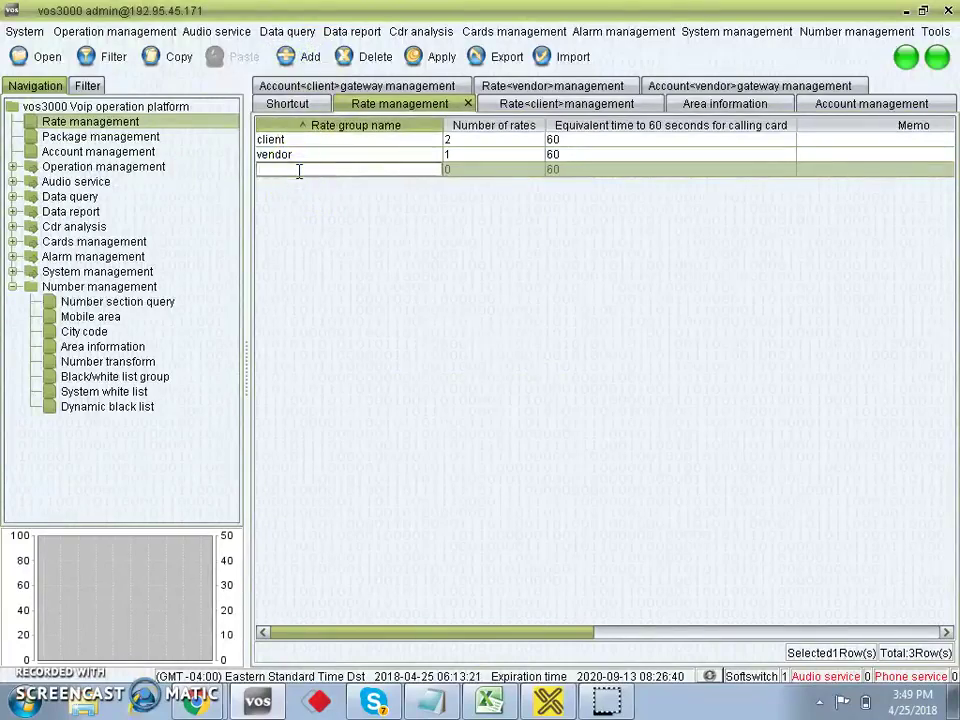
type("test")
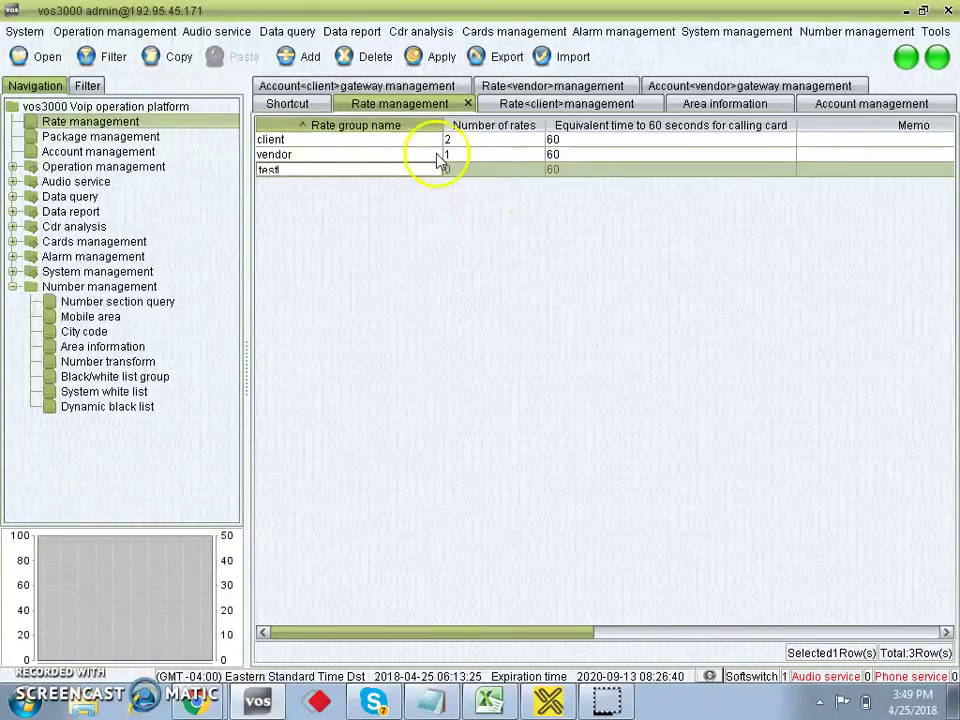
left_click(441, 58)
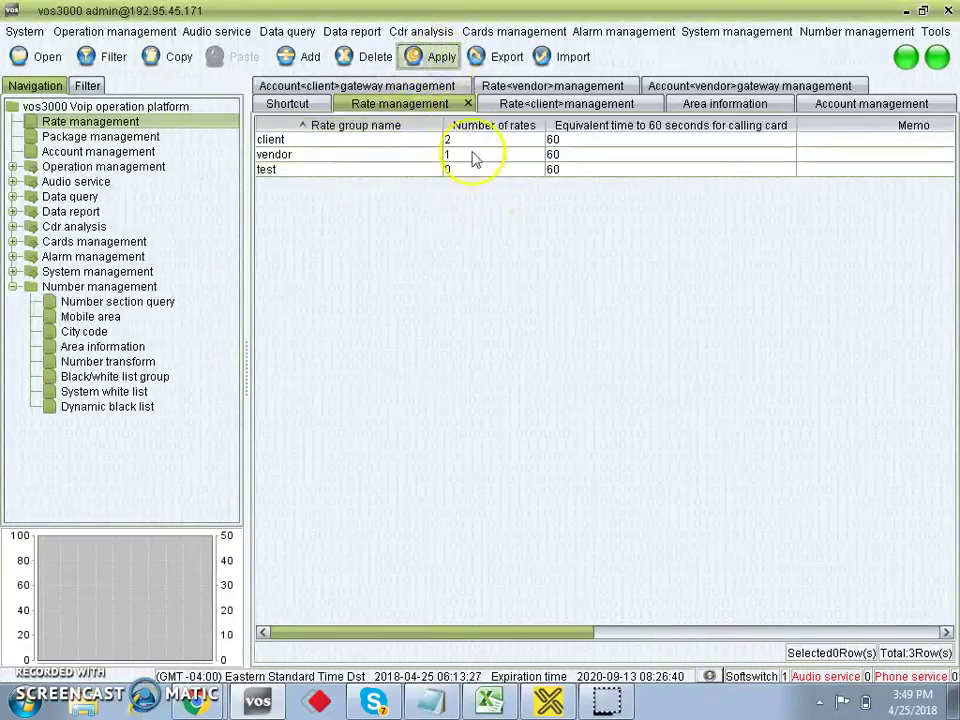
double_click(468, 172)
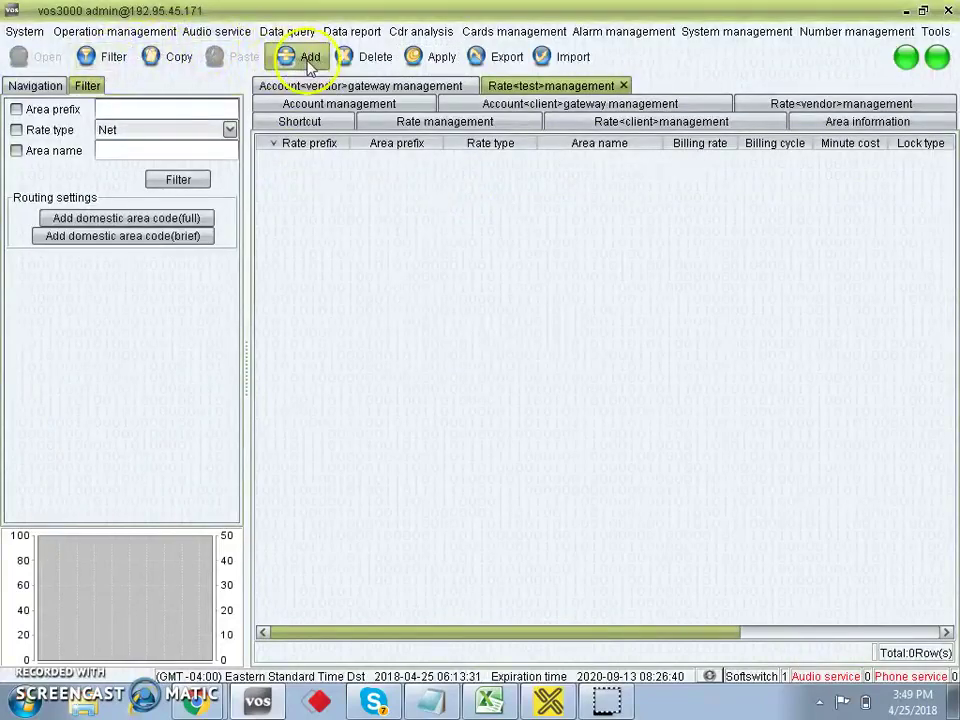
Add an International rate for india with prefix 00 and area prefix 91.
left_click(302, 57)
left_click(311, 158)
left_click(311, 157)
type("nn")
left_click(388, 158)
left_click(388, 158)
type("91")
left_click(486, 161)
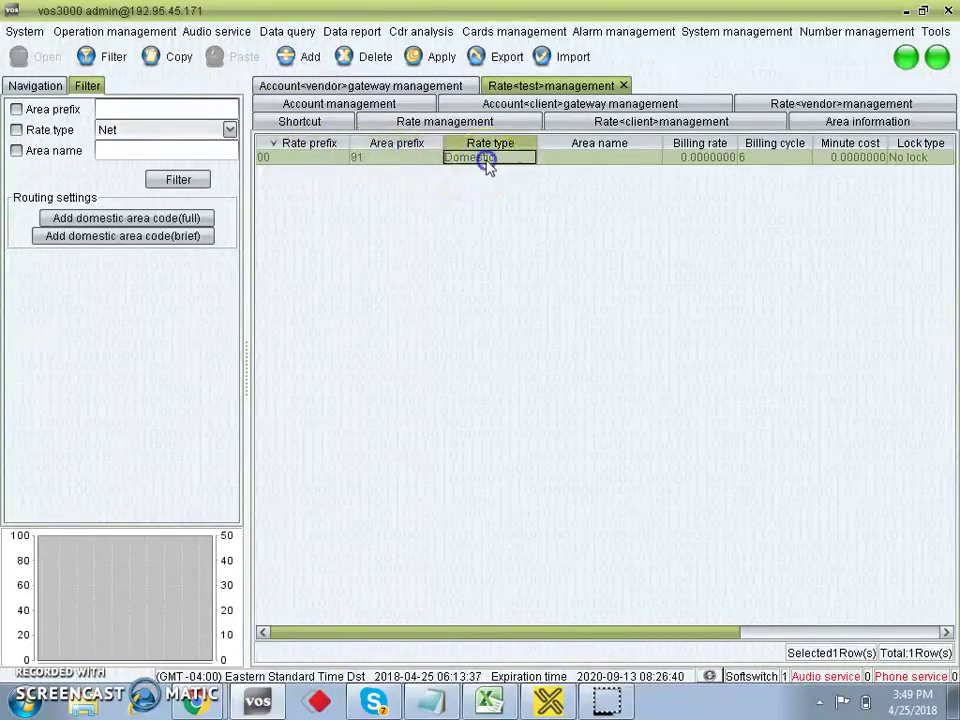
left_click(489, 161)
left_click(493, 220)
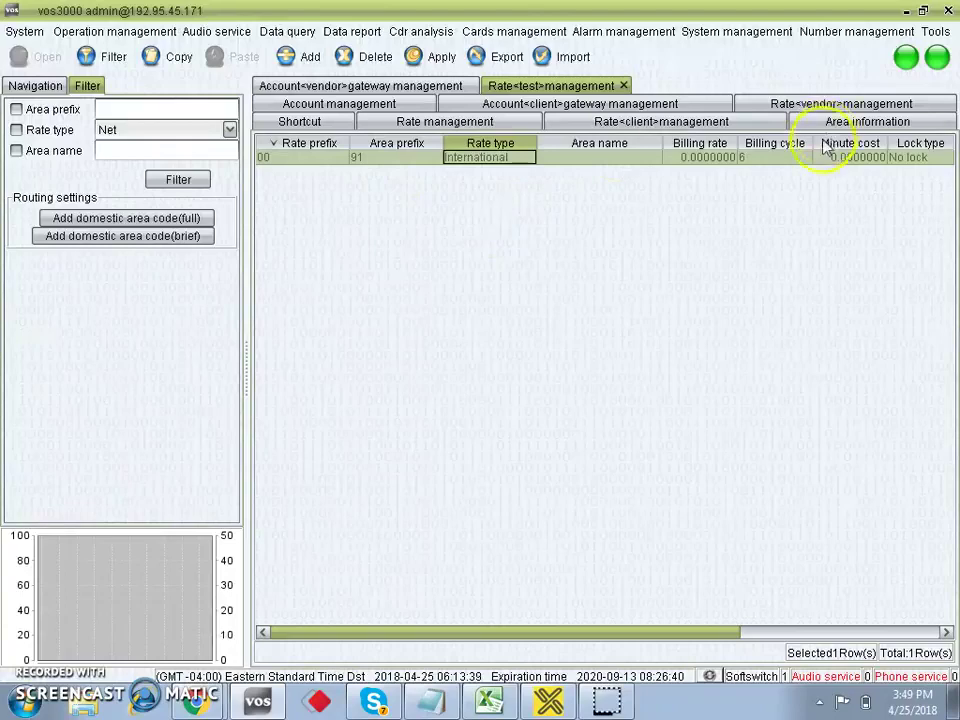
Give the rate billing cycle 1 and minute cost 0.0080000, then save it.
left_click(767, 162)
type("1")
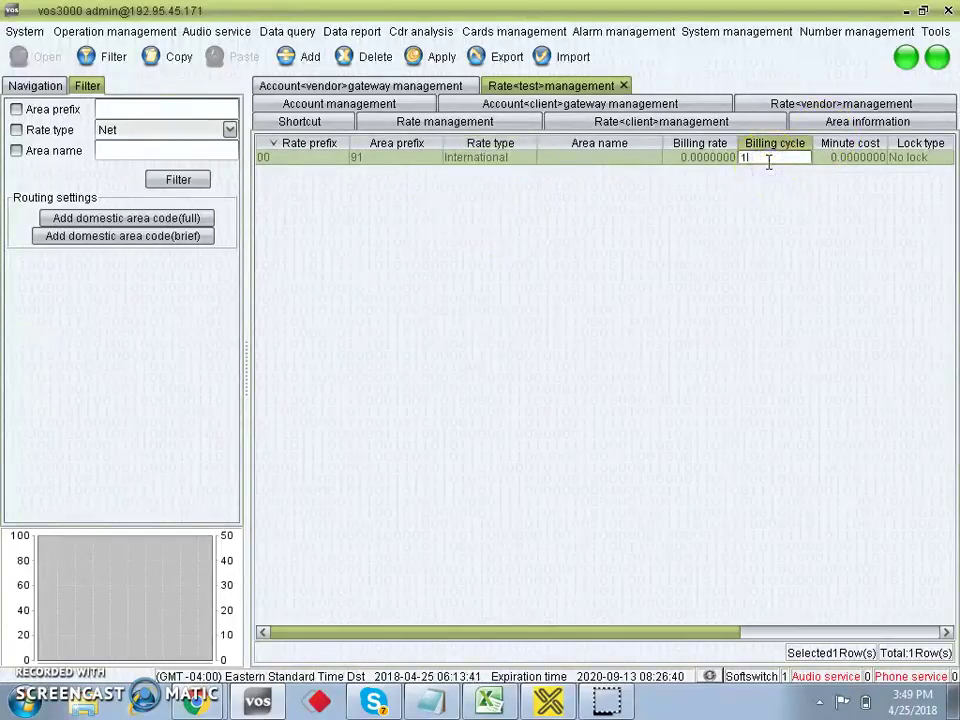
left_click(842, 160)
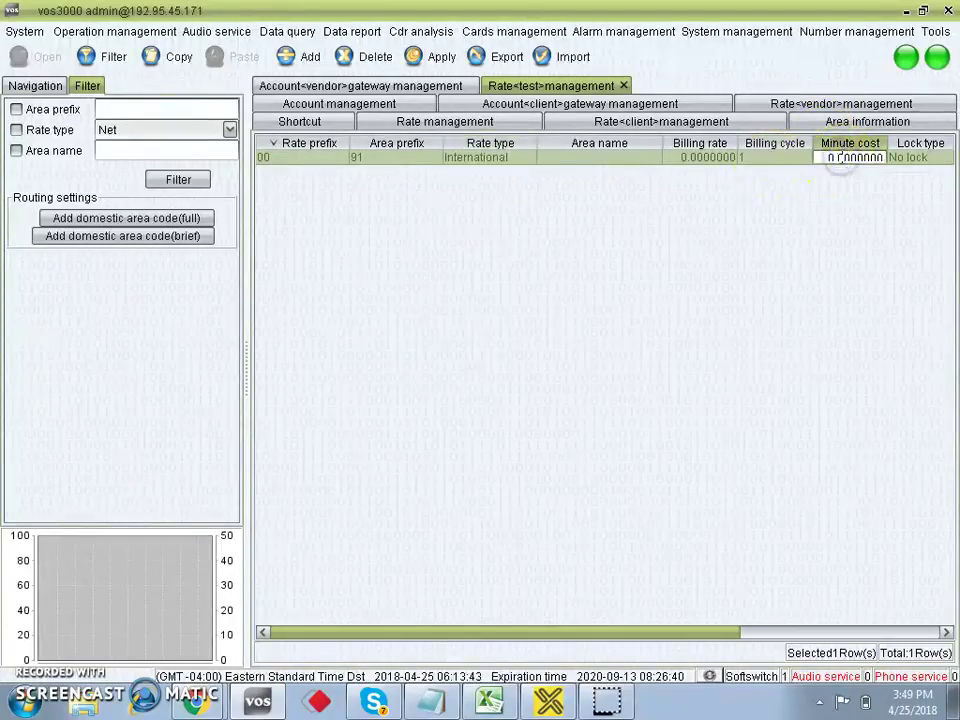
type("0.0088")
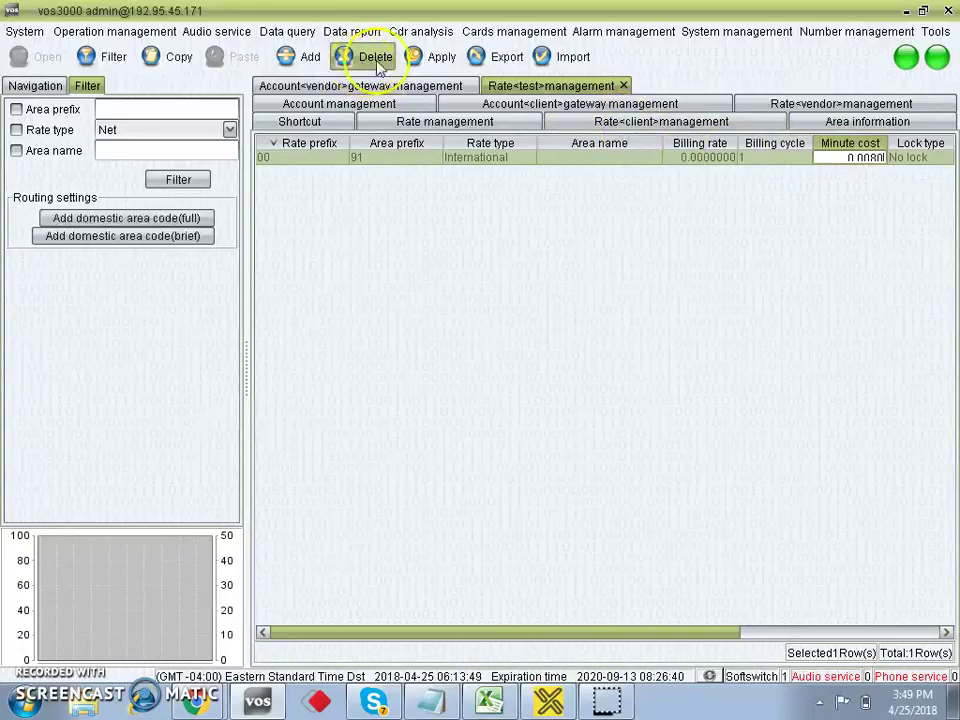
left_click(416, 57)
left_click(480, 373)
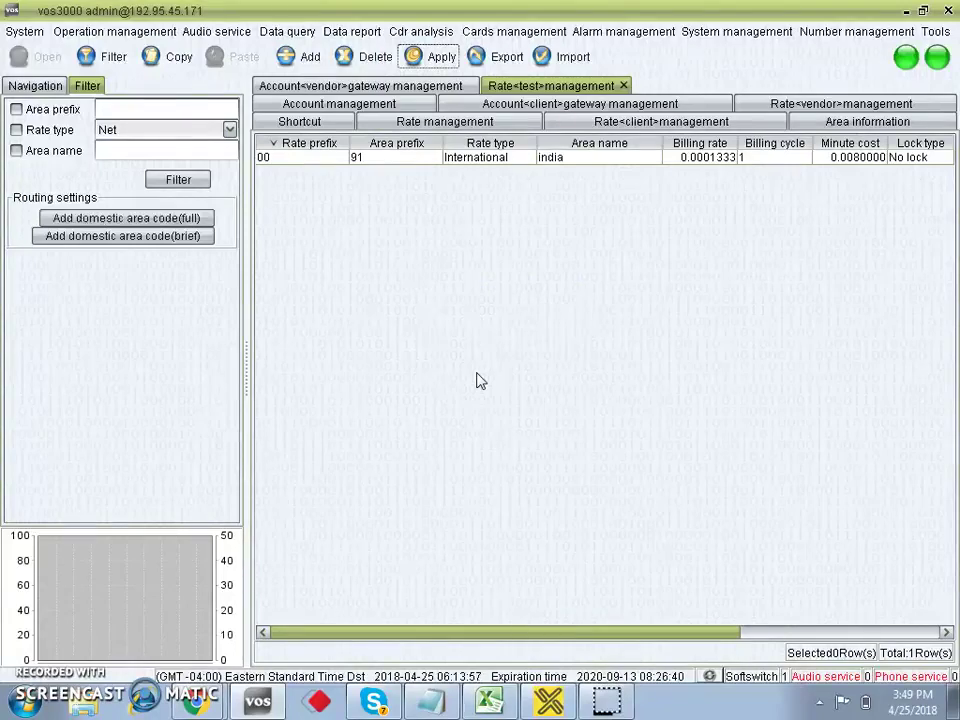
left_click(37, 88)
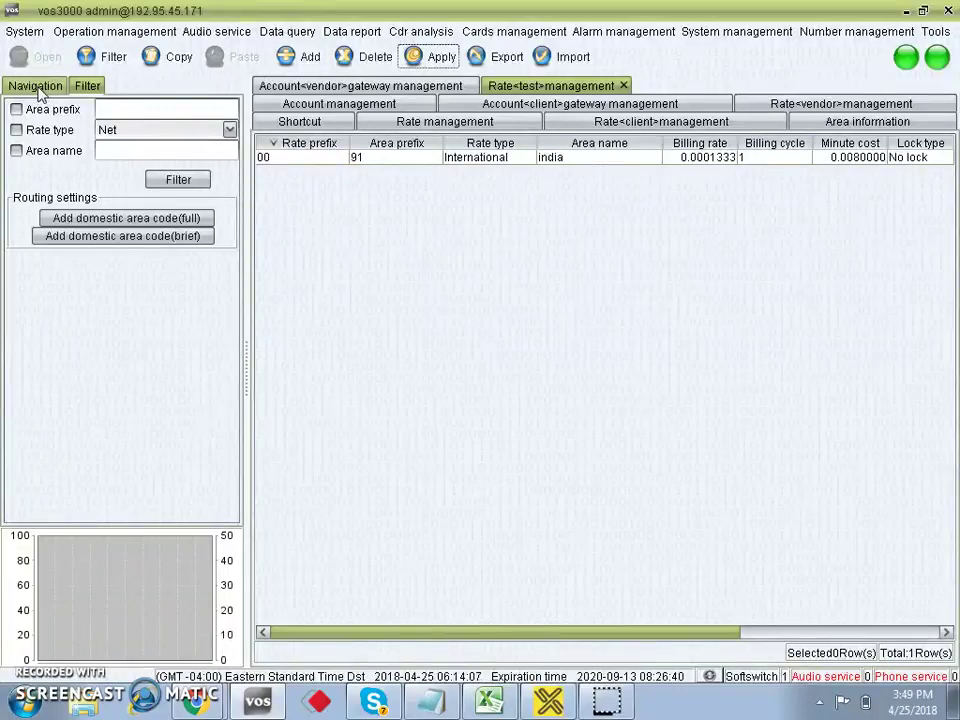
Open Account management filtered to the General account type.
left_click(45, 88)
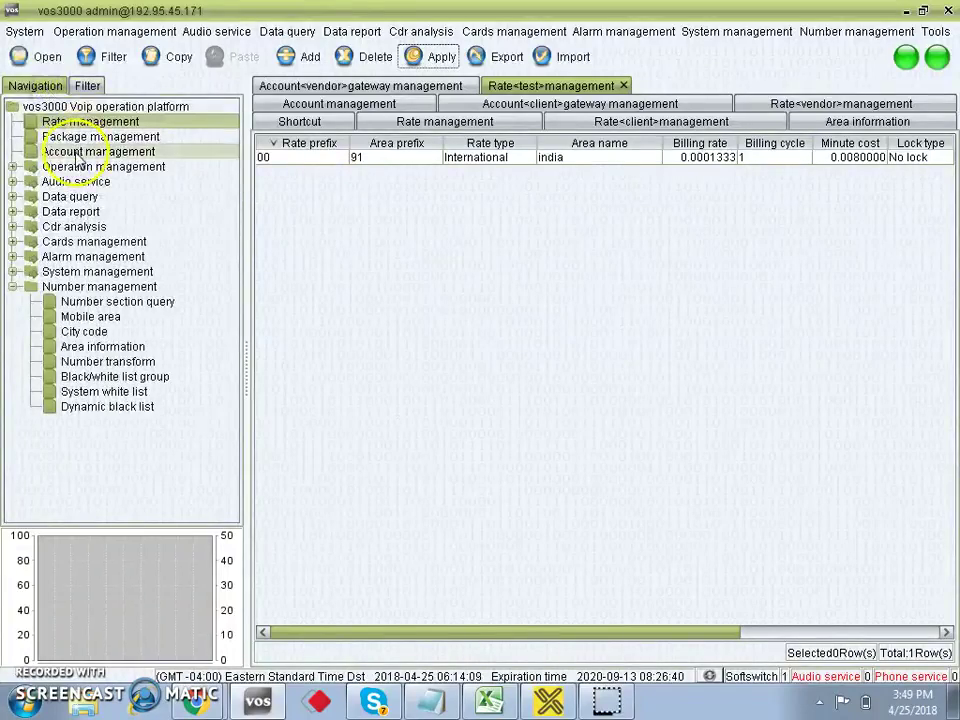
left_click(75, 152)
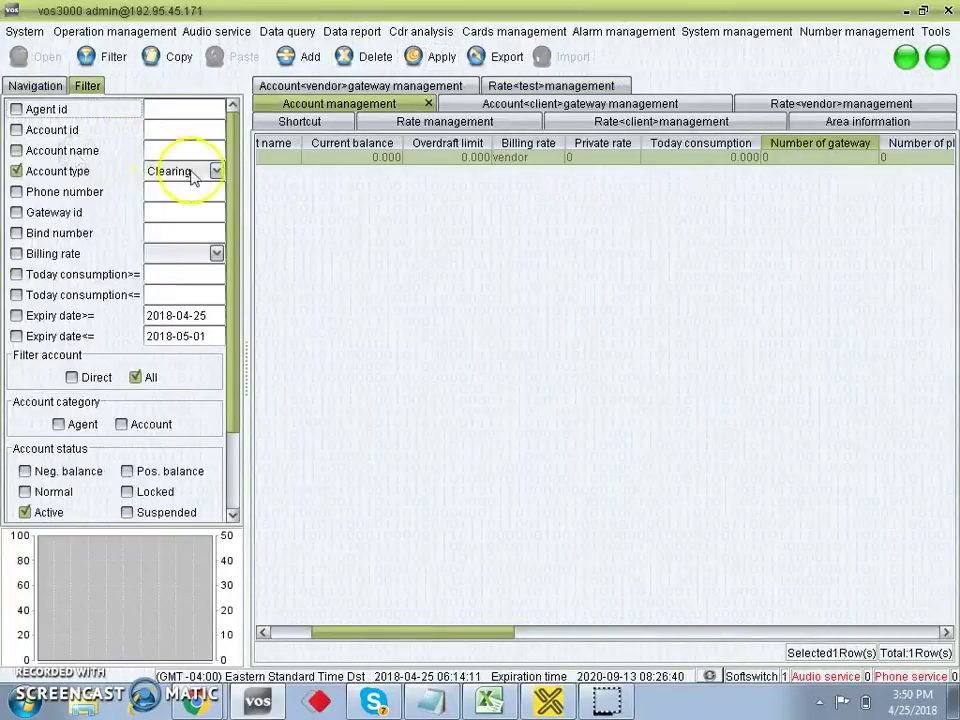
left_click(193, 171)
left_click(186, 189)
left_click(110, 58)
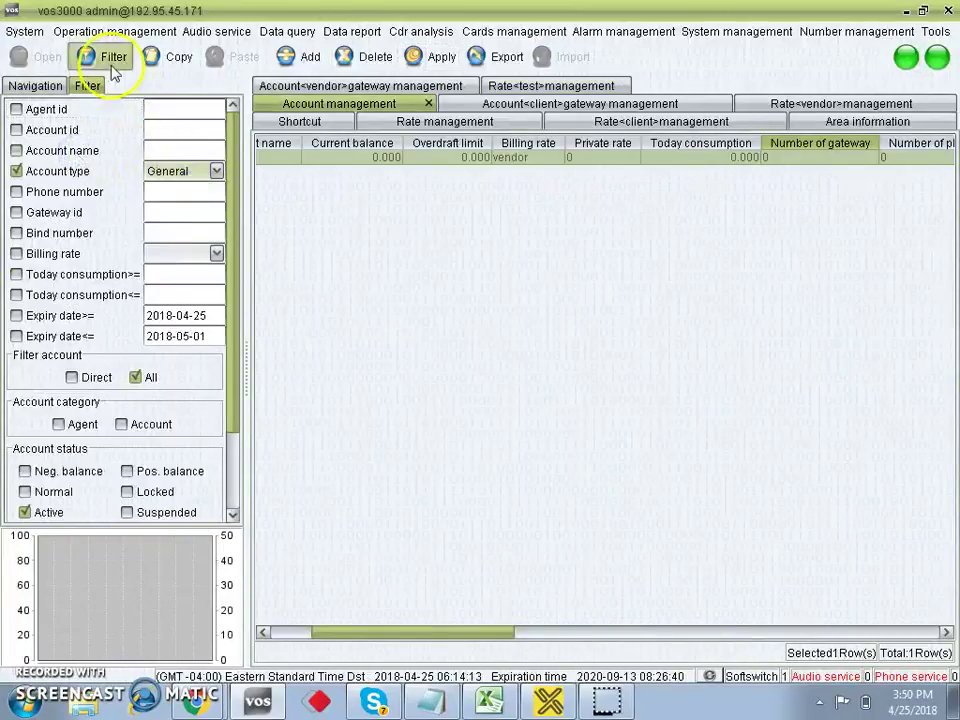
Add and save account test with overdraft limit 1 and billing rate test.
left_click(312, 60)
double_click(302, 174)
type("tel")
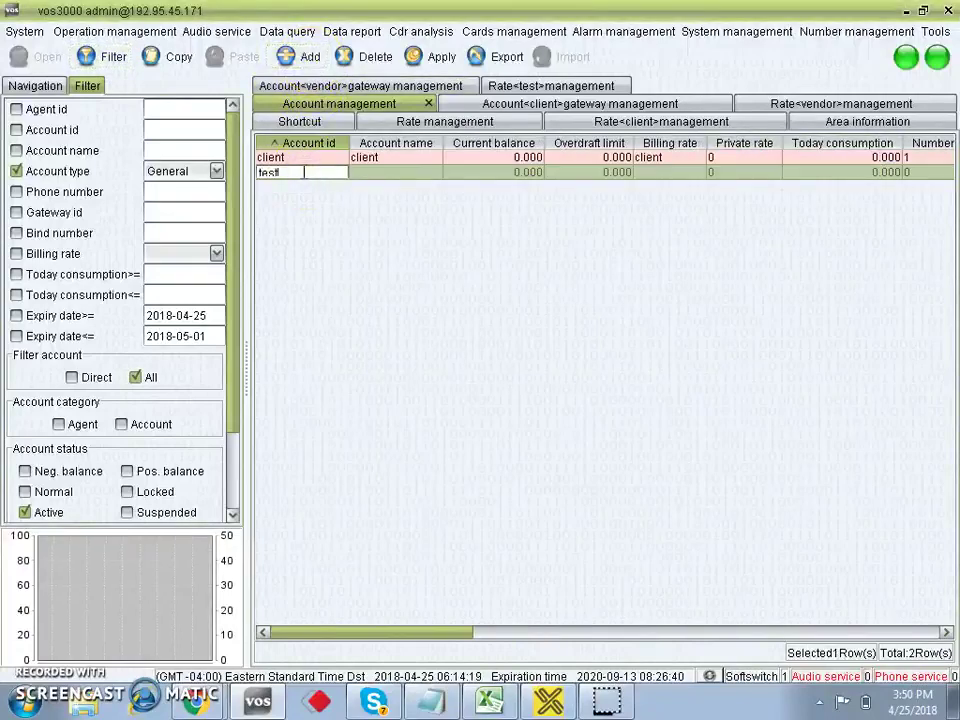
left_click(401, 174)
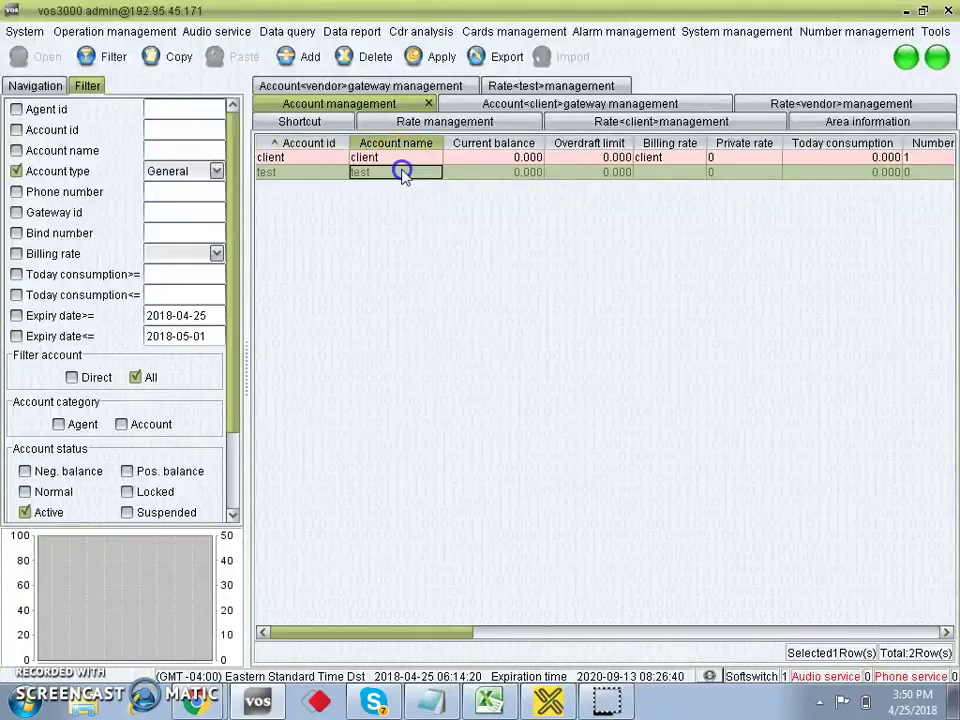
double_click(564, 174)
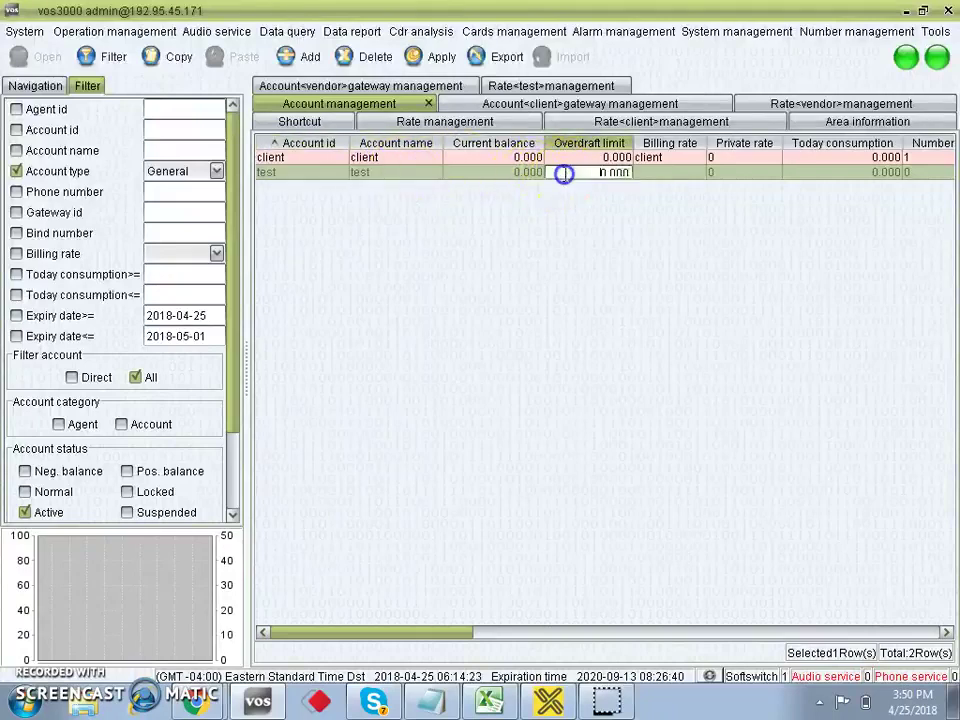
key("ctrl+a")
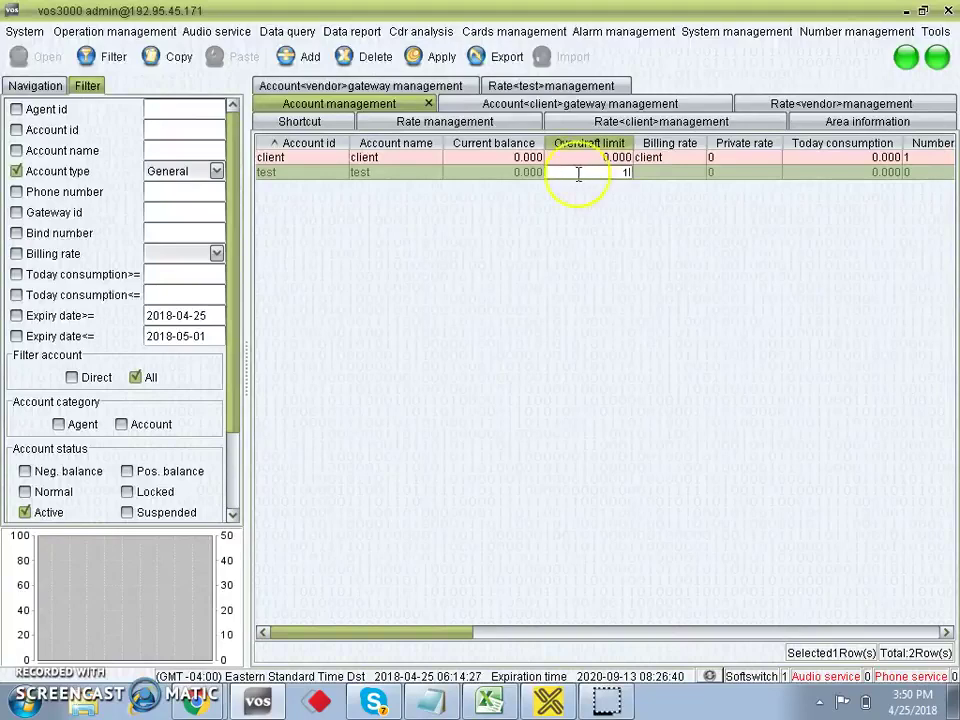
left_click(669, 175)
left_click(652, 218)
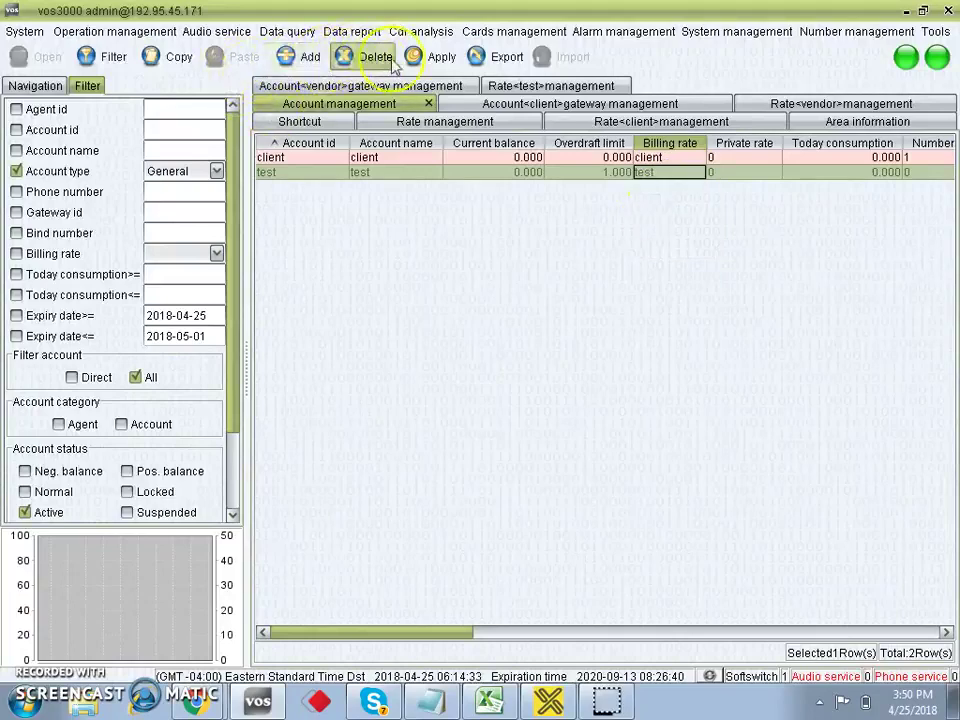
left_click(432, 55)
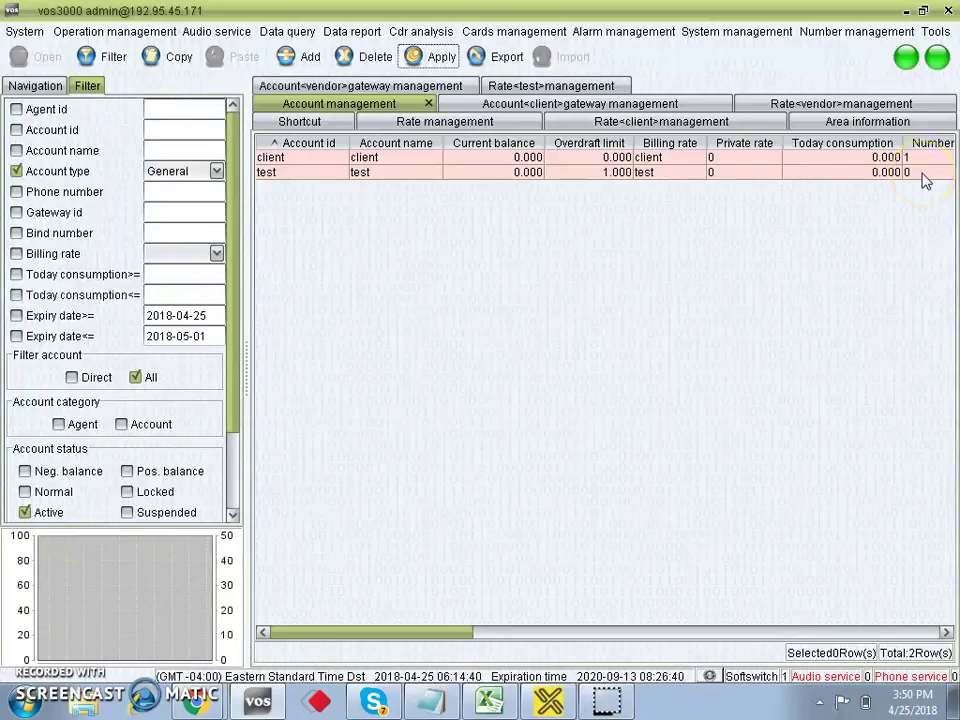
left_click(922, 174)
Add and save gateway test with International authorization for the test account.
double_click(922, 176)
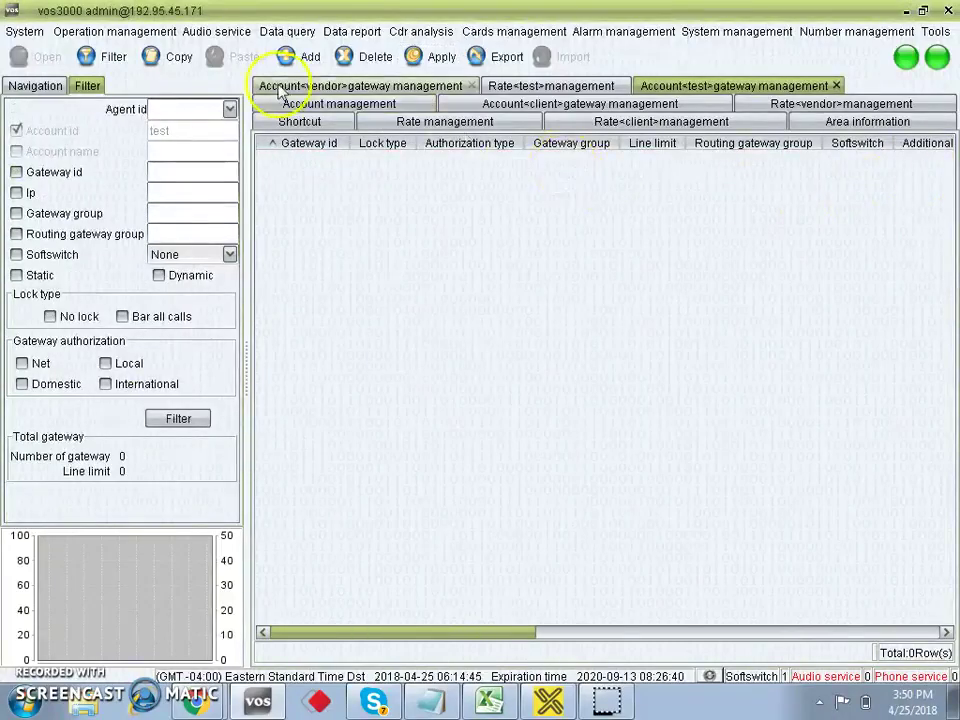
left_click(298, 57)
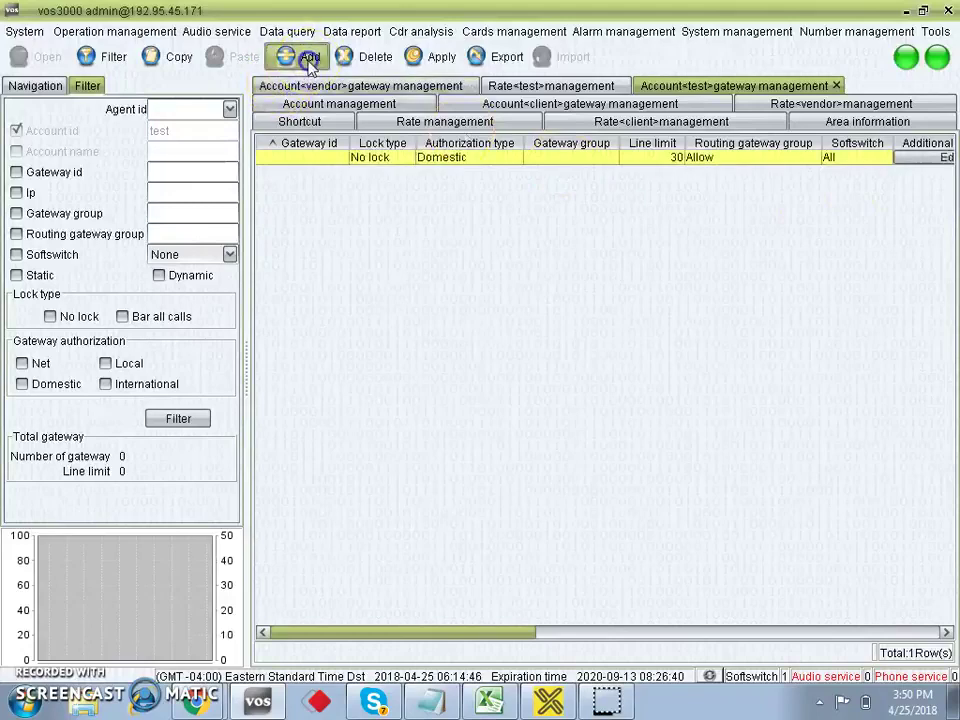
double_click(307, 157)
type("test")
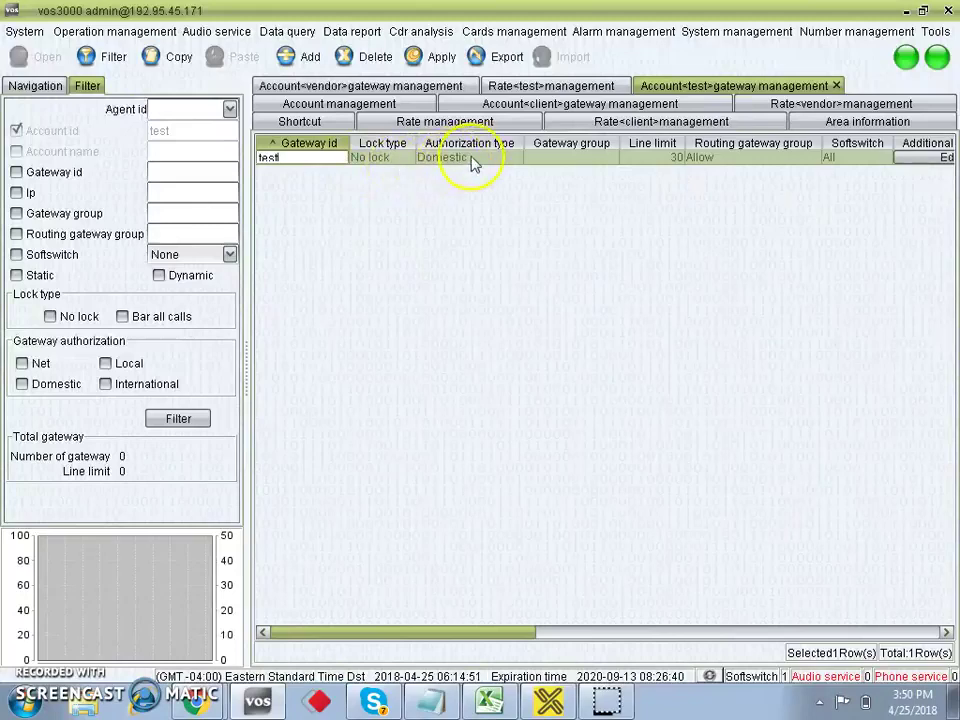
left_click(469, 157)
left_click(463, 218)
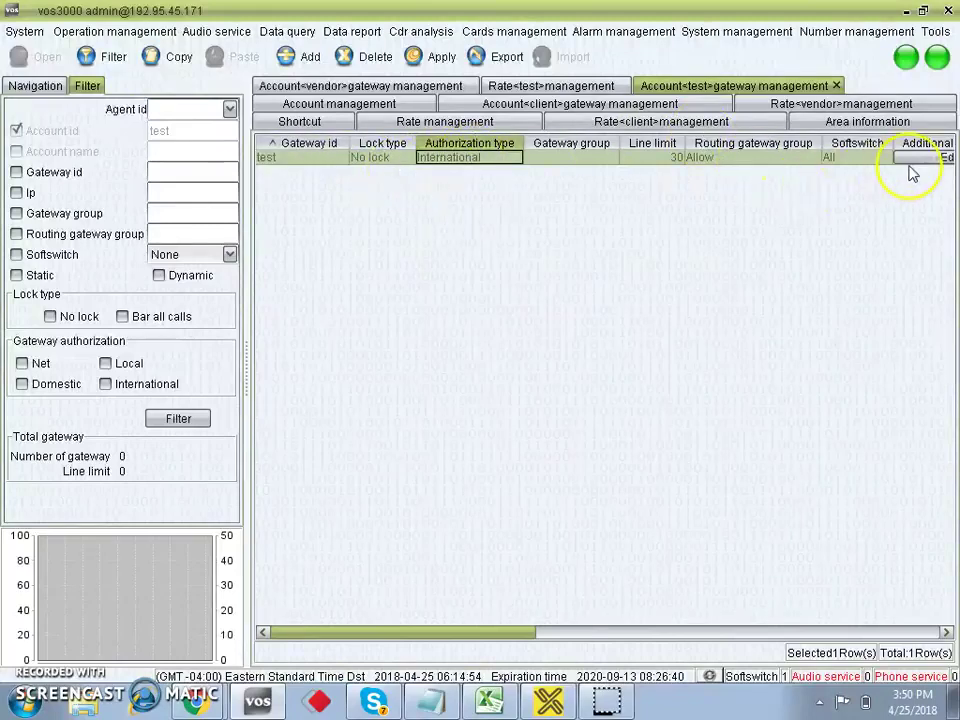
left_click(428, 60)
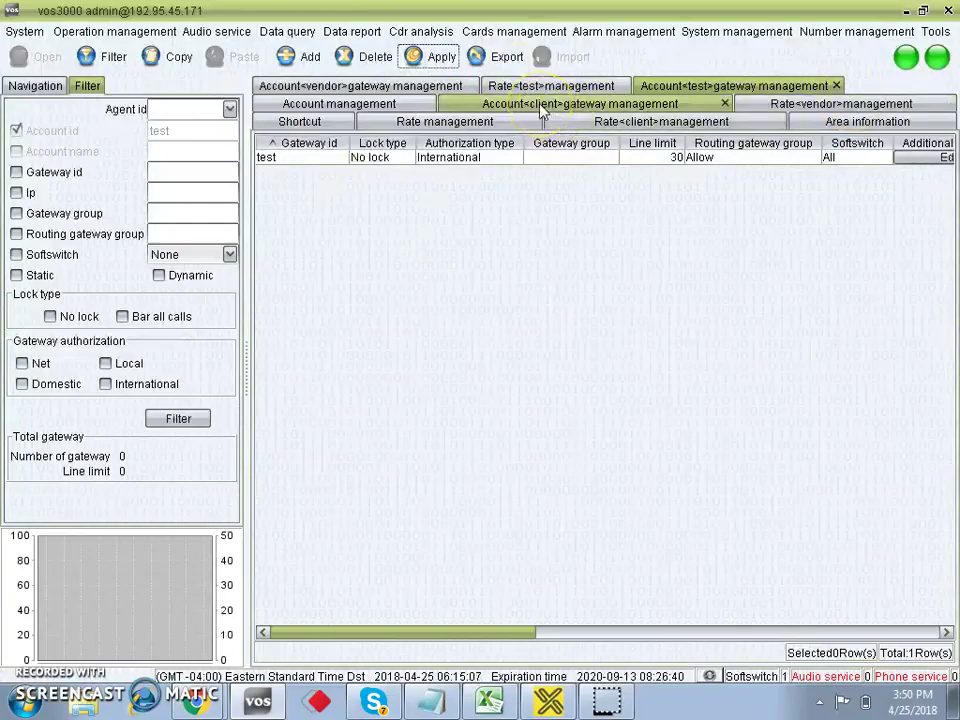
left_click(343, 104)
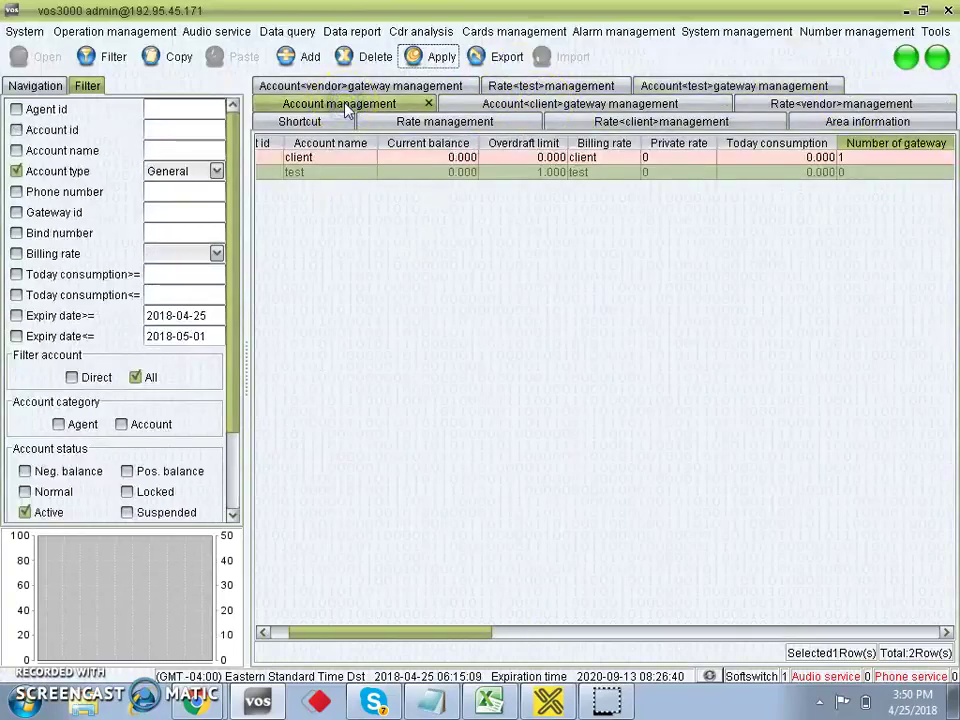
Open Phone management from the test account's context menu.
left_click(282, 633)
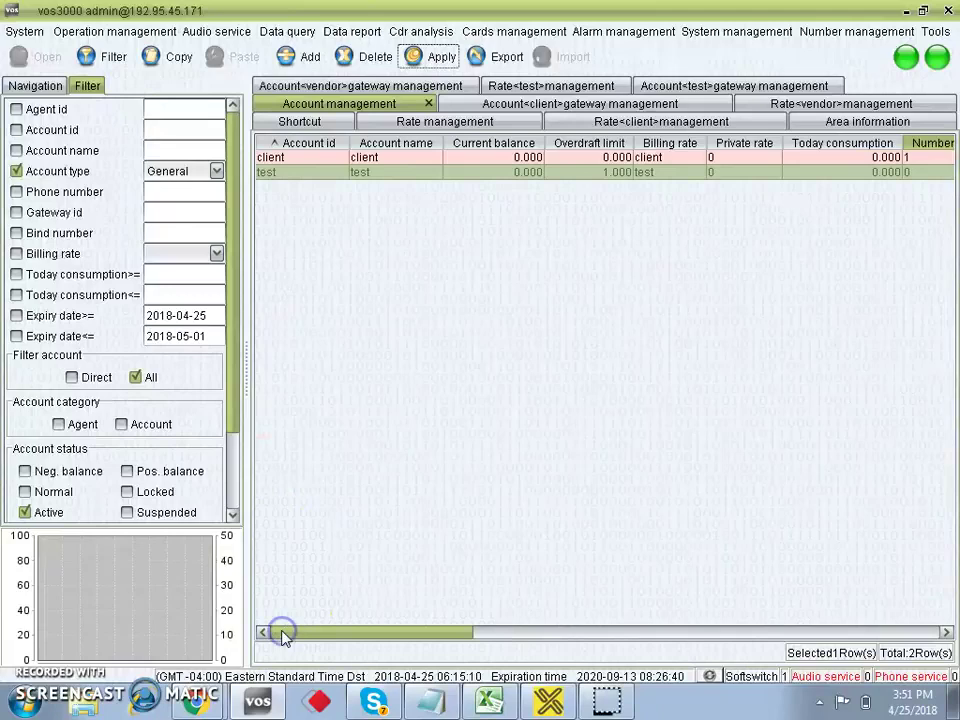
right_click(315, 174)
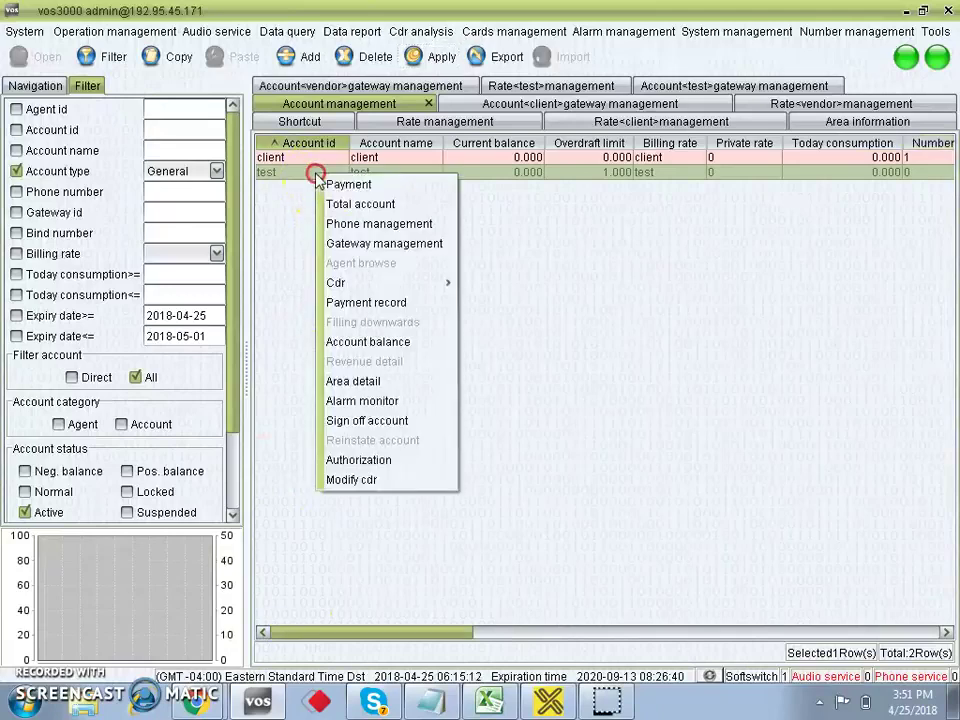
left_click(290, 177)
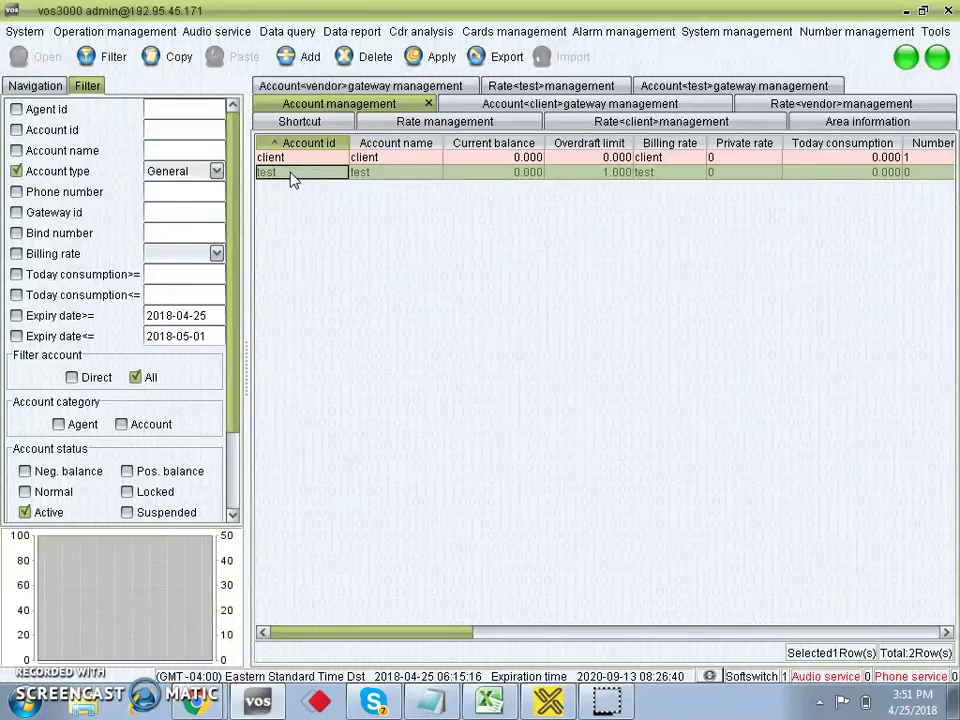
right_click(292, 177)
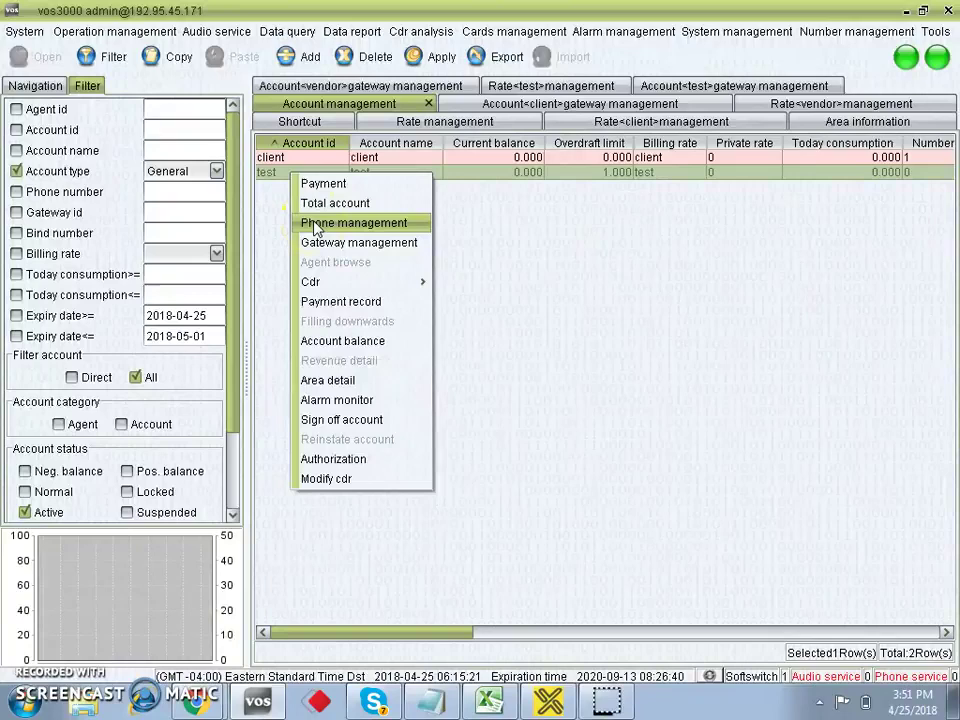
left_click(324, 226)
Add a phone numbered 123456 to the test account.
left_click(320, 195)
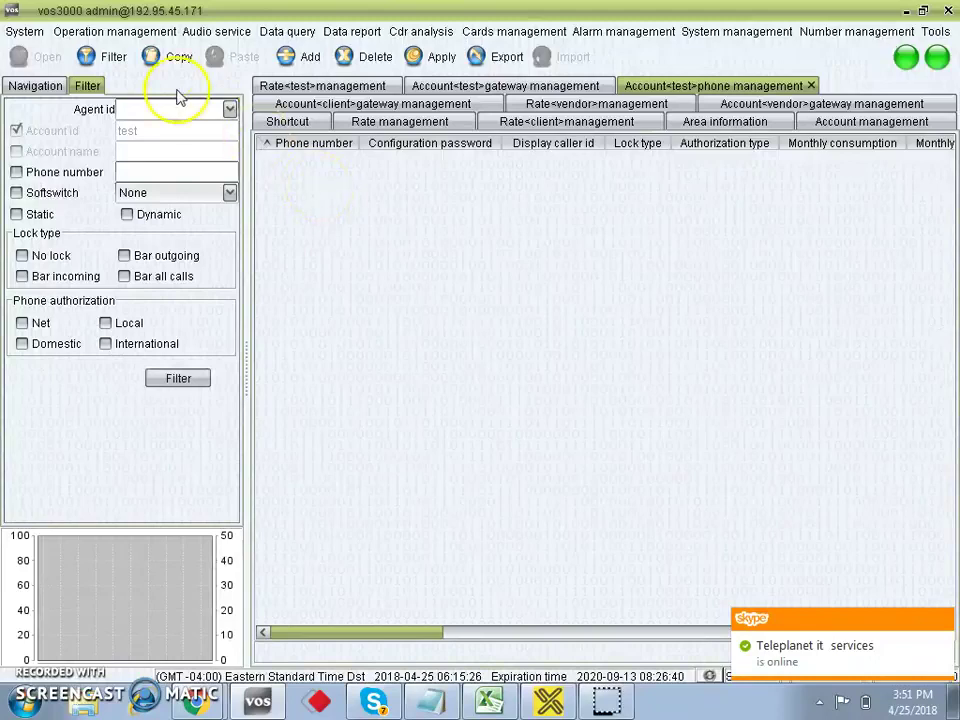
left_click(298, 60)
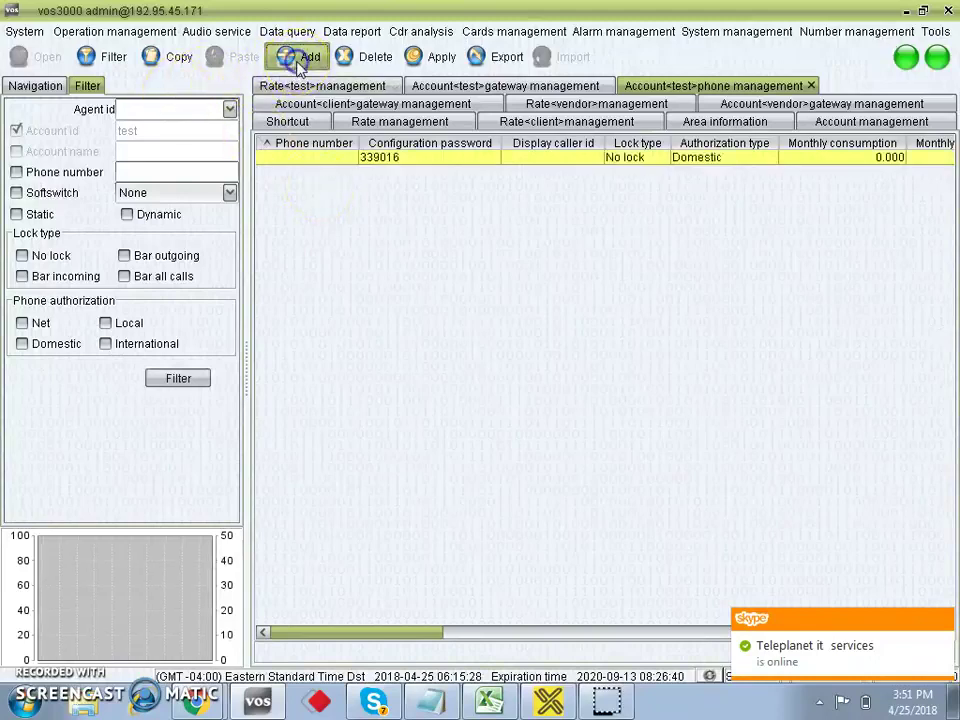
left_click(295, 158)
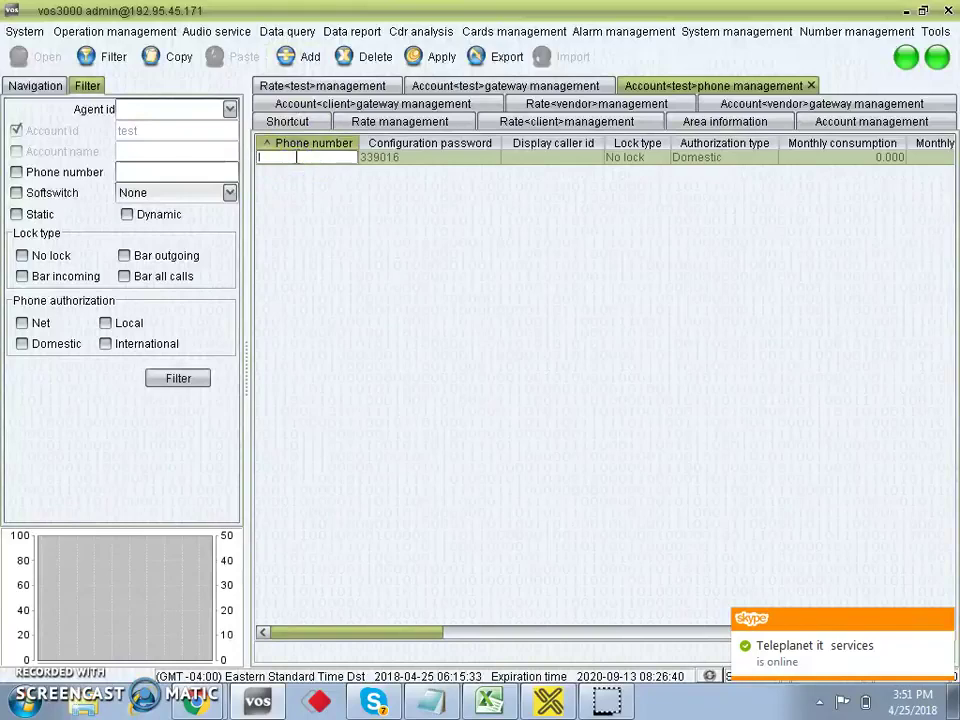
type("123456")
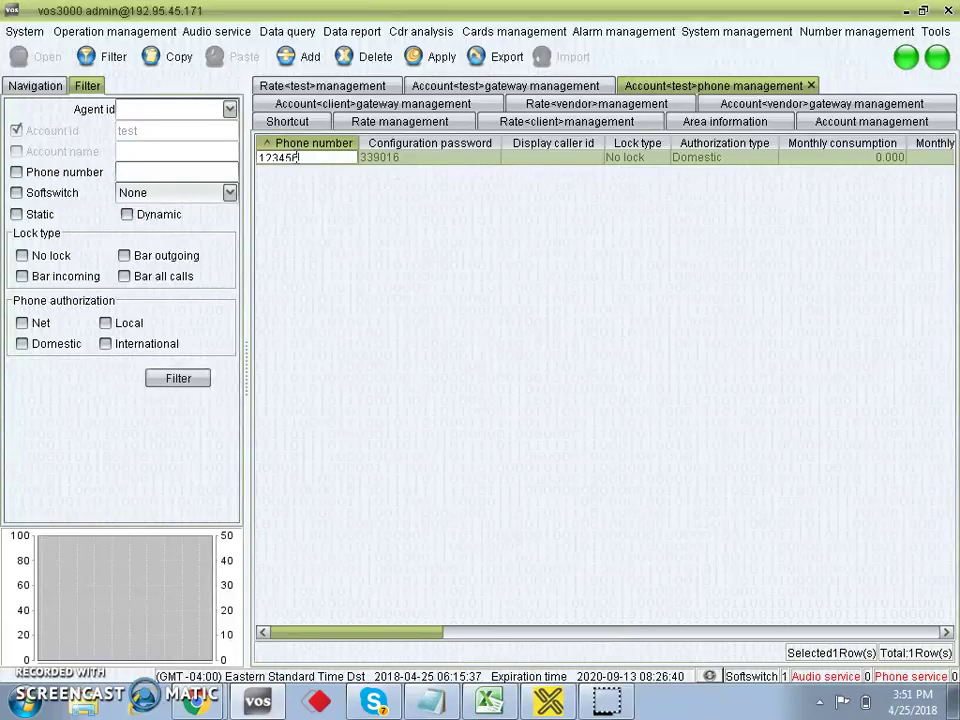
left_click(426, 157)
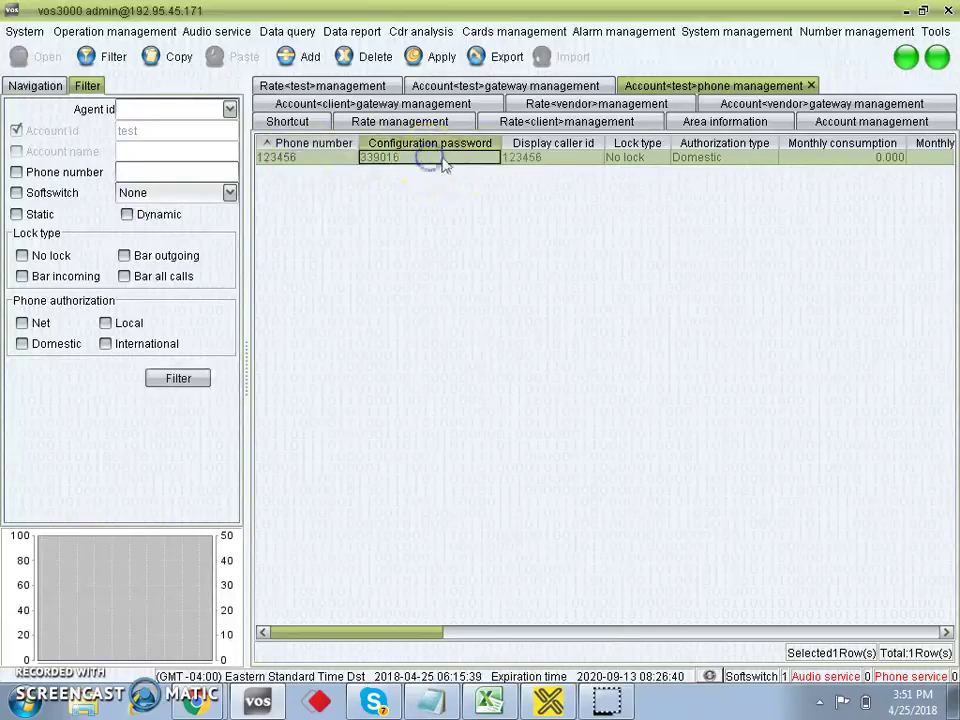
Set the phone's authorization to International and billing rate to test, then save.
left_click(706, 158)
left_click(706, 158)
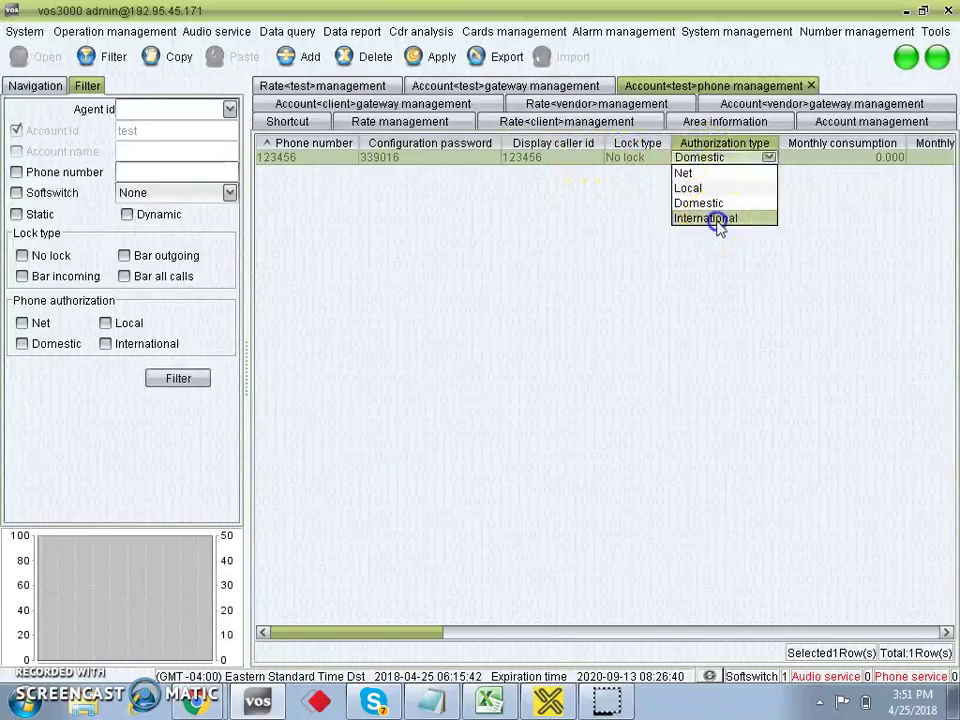
left_click(718, 219)
left_click_drag(420, 636, 511, 632)
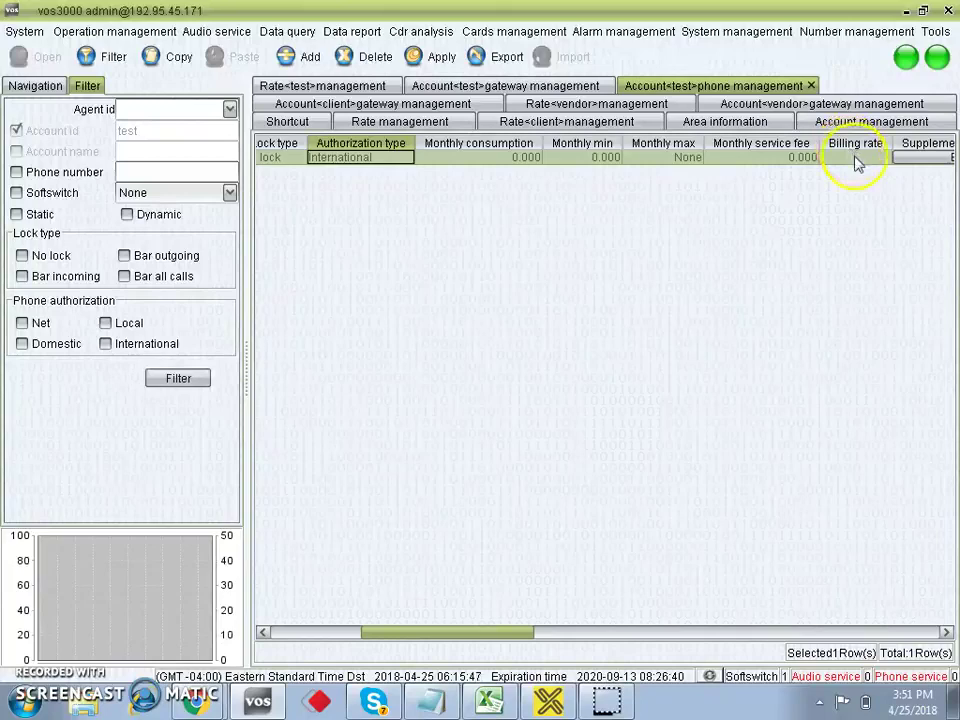
left_click(855, 158)
left_click(843, 203)
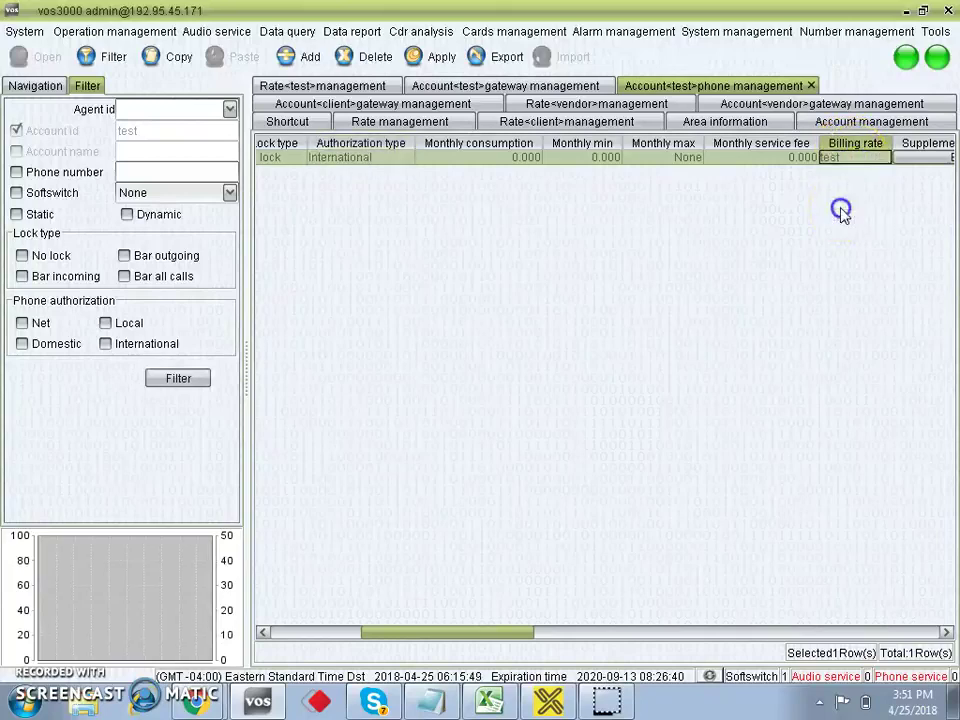
left_click(437, 60)
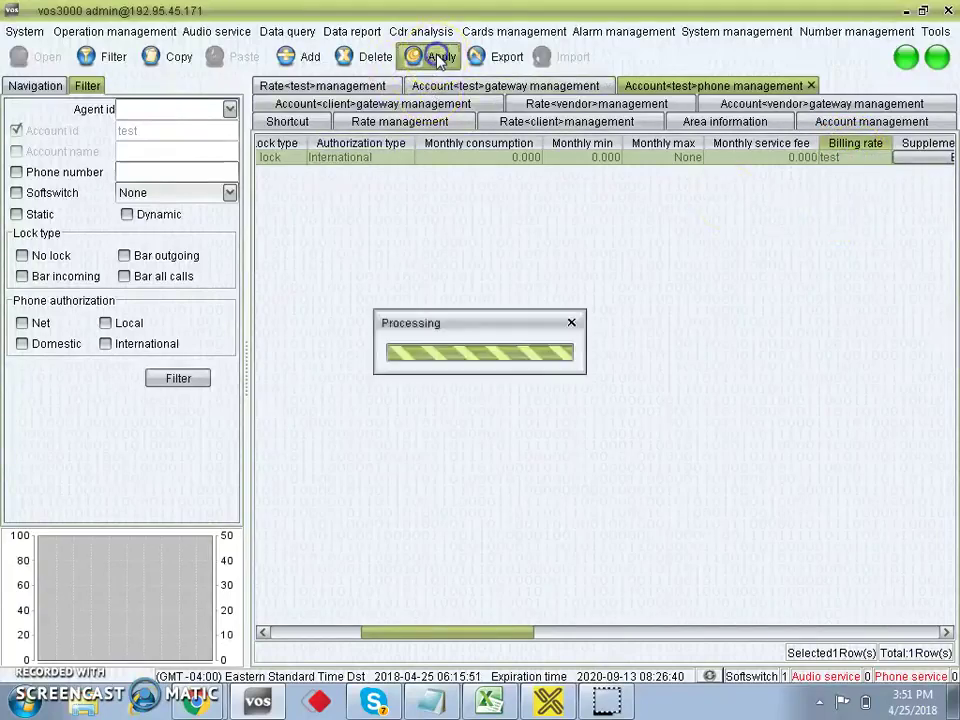
left_click(288, 636)
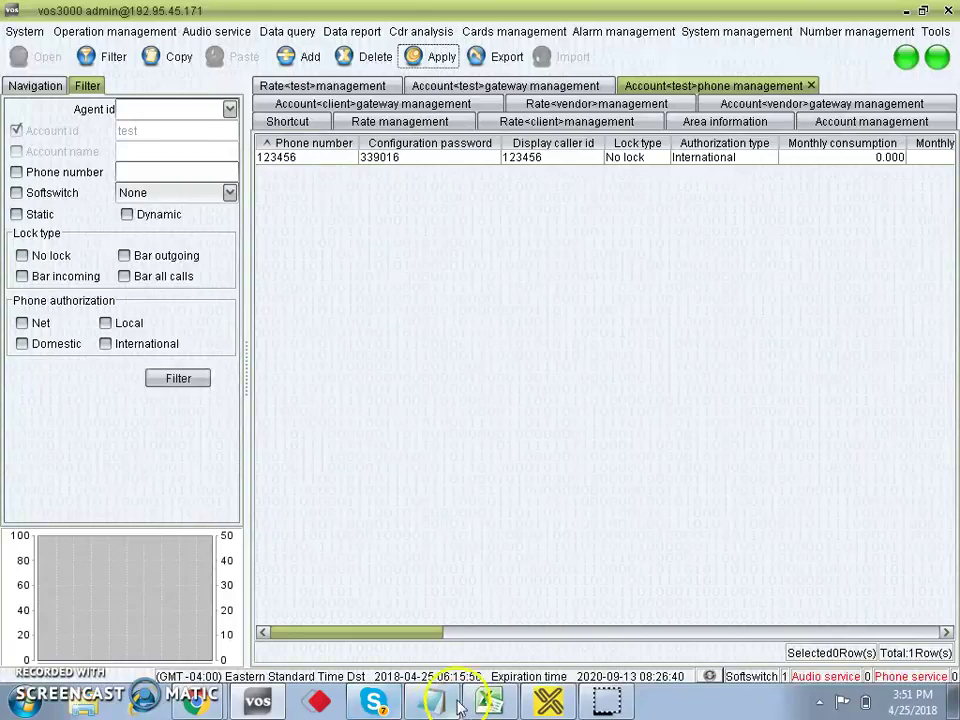
left_click(301, 162)
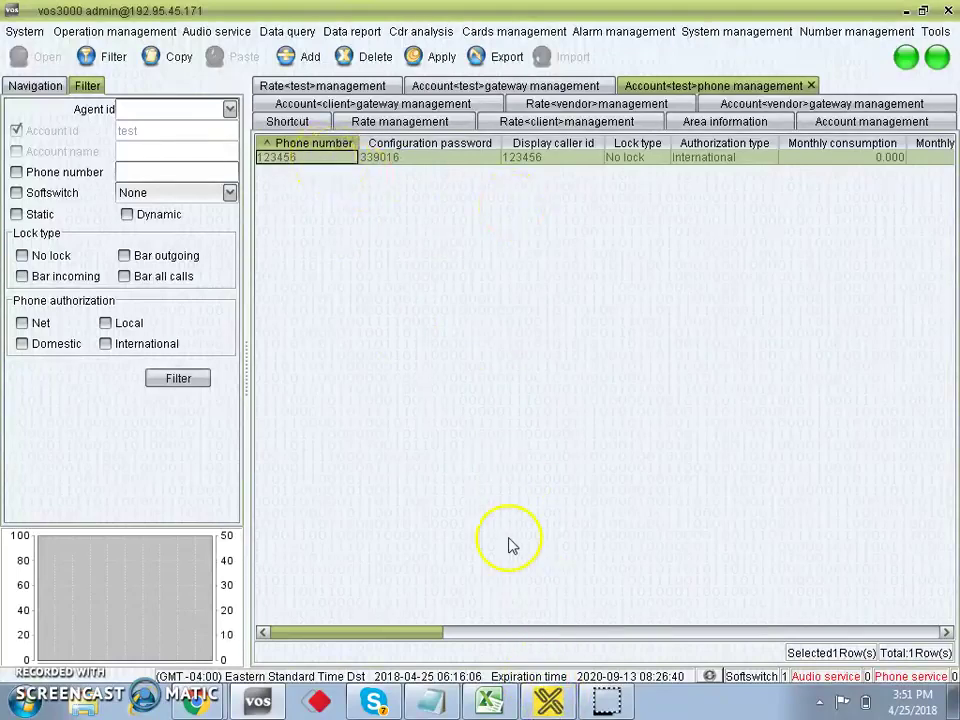
Bring up X-Lite and open Settings from the softphone display's right-click menu.
left_click(556, 704)
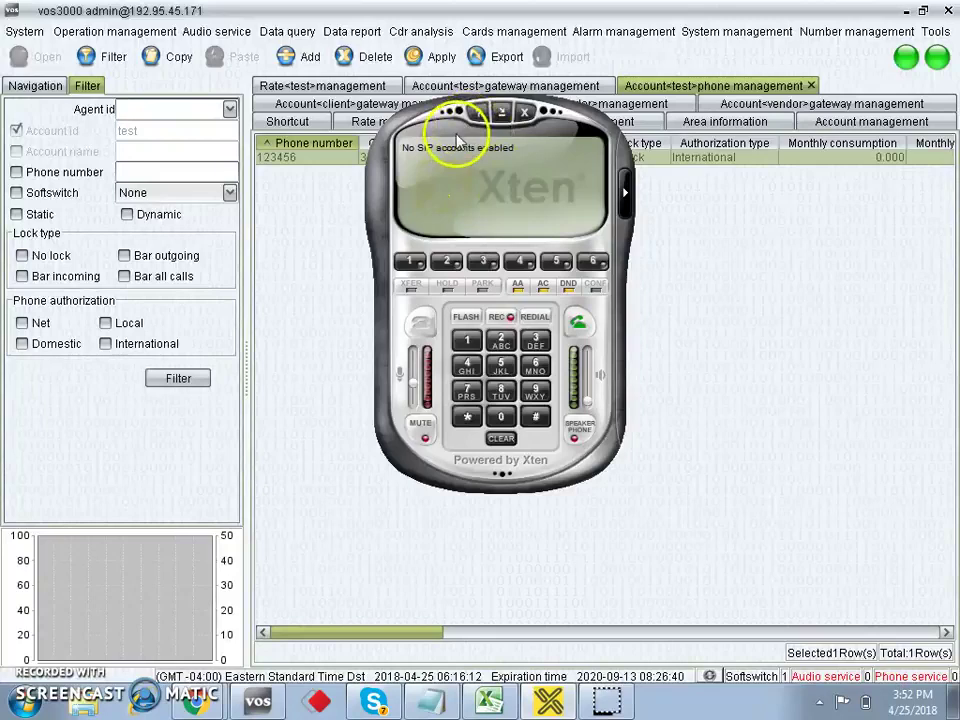
right_click(452, 138)
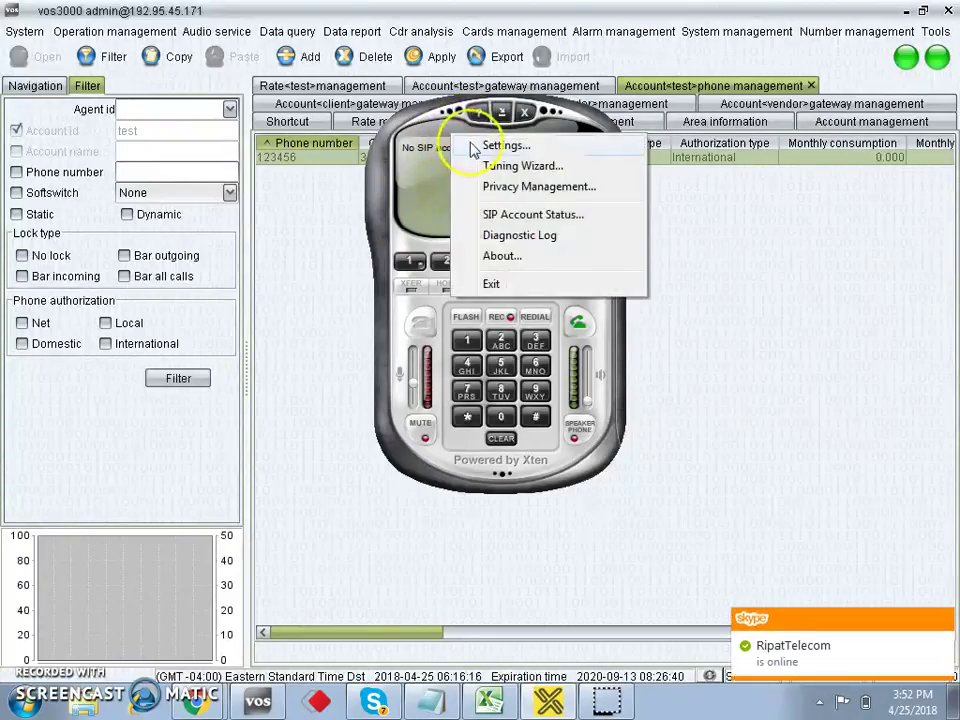
left_click(472, 148)
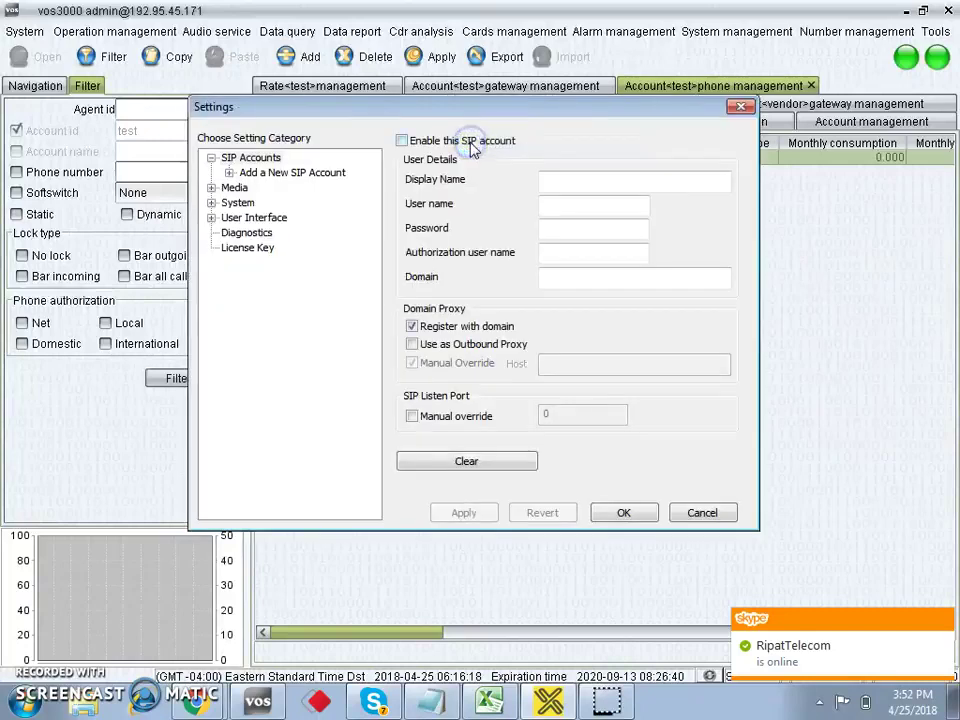
Enable the SIP account, then check the phone details in VOS3000.
left_click(402, 141)
left_click_drag(360, 111, 488, 231)
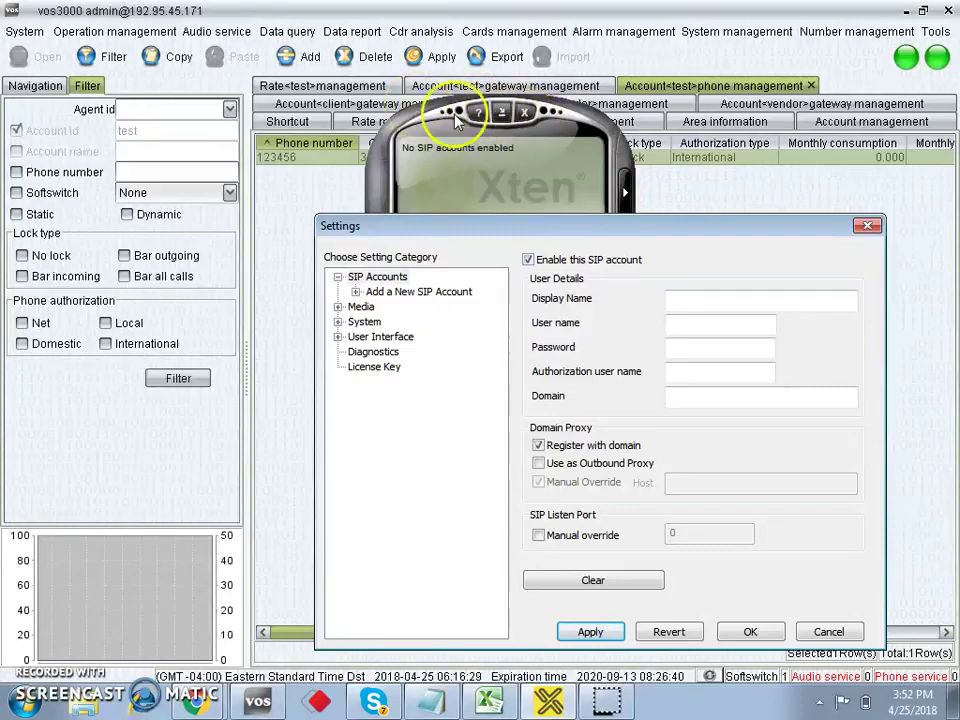
left_click(314, 162)
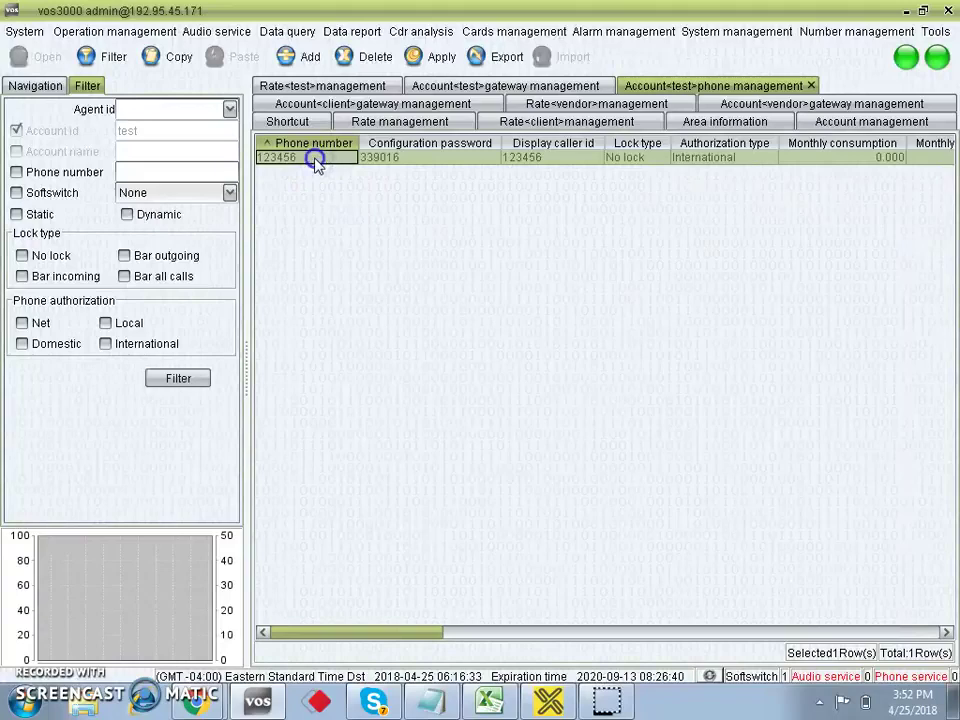
left_click(550, 698)
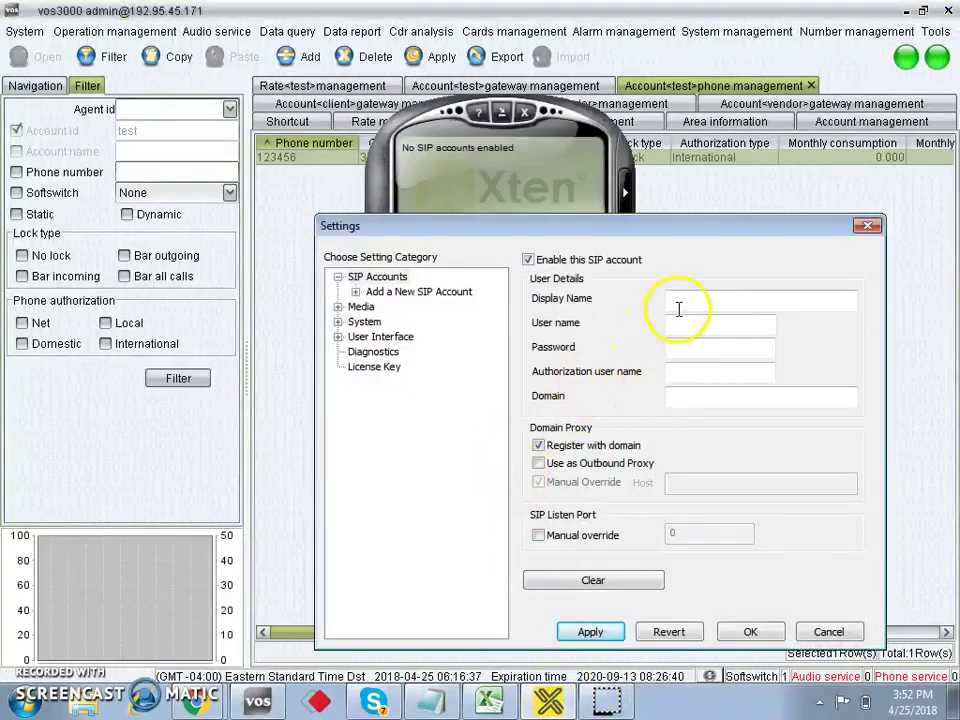
Enter the VOS3000 phone number as the display name and user name.
left_click(681, 304)
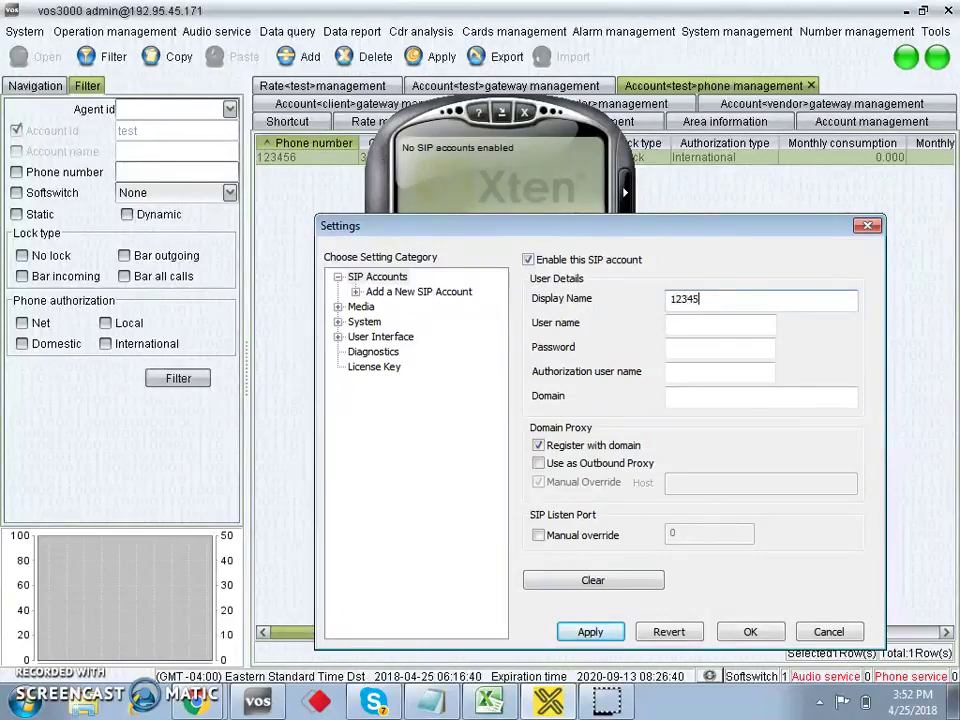
left_click(678, 326)
type("123456")
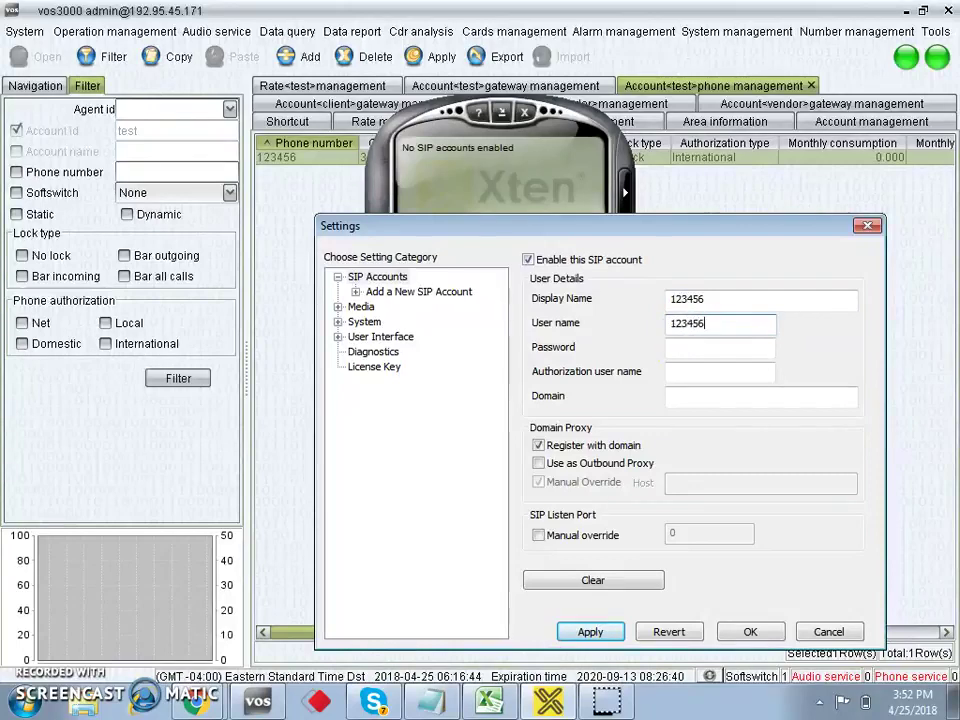
left_click(305, 212)
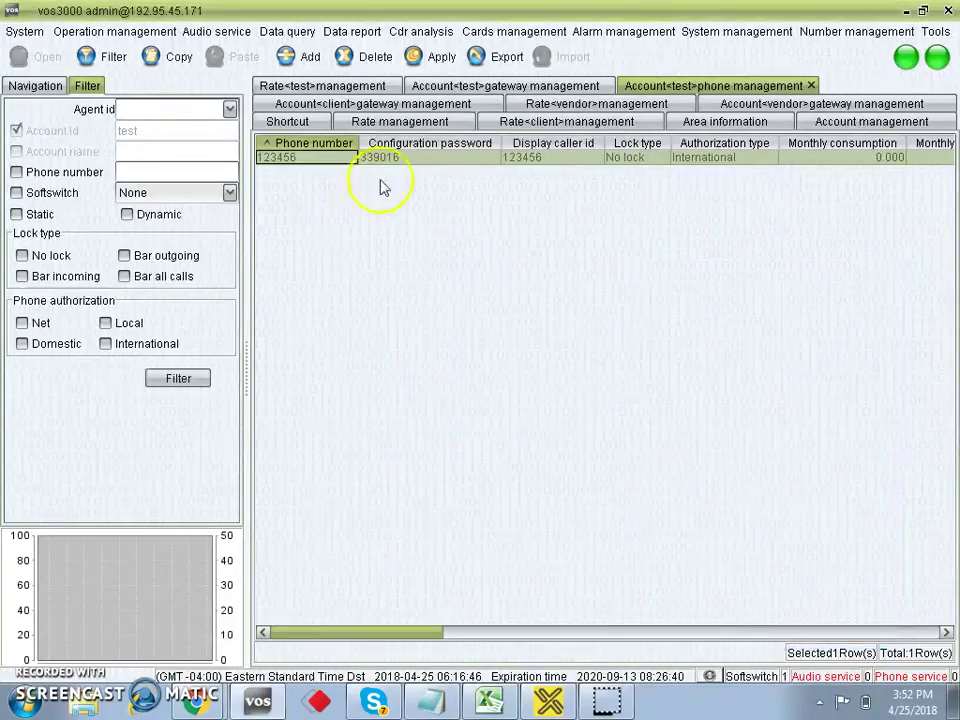
left_click(558, 704)
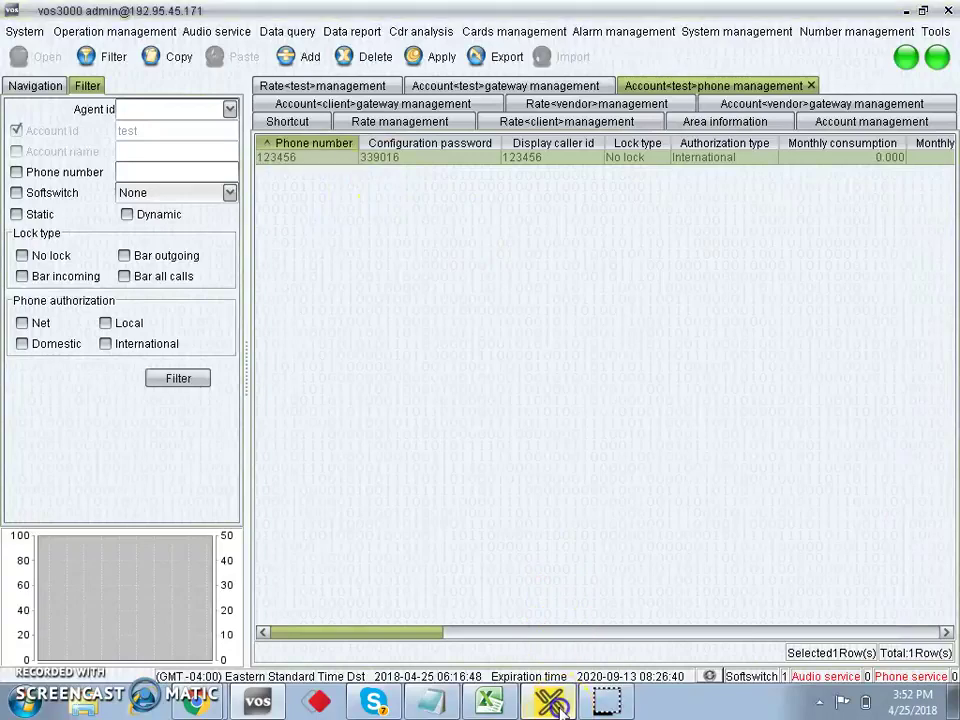
Enter the account password, the phone number as authorization user name, and the server domain.
left_click(684, 347)
type("1")
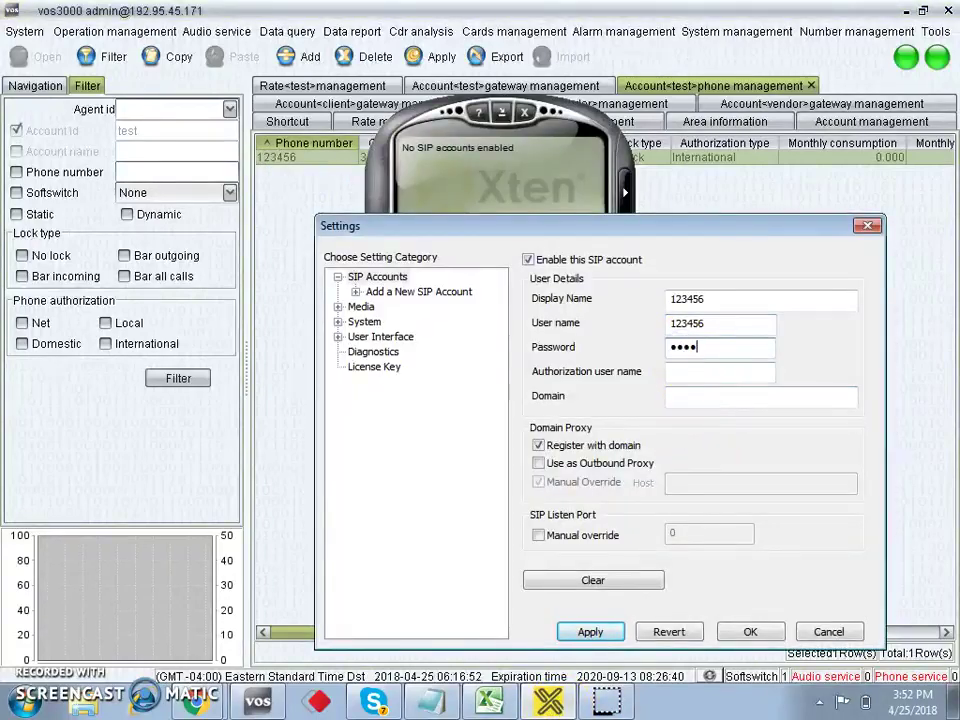
type("23456")
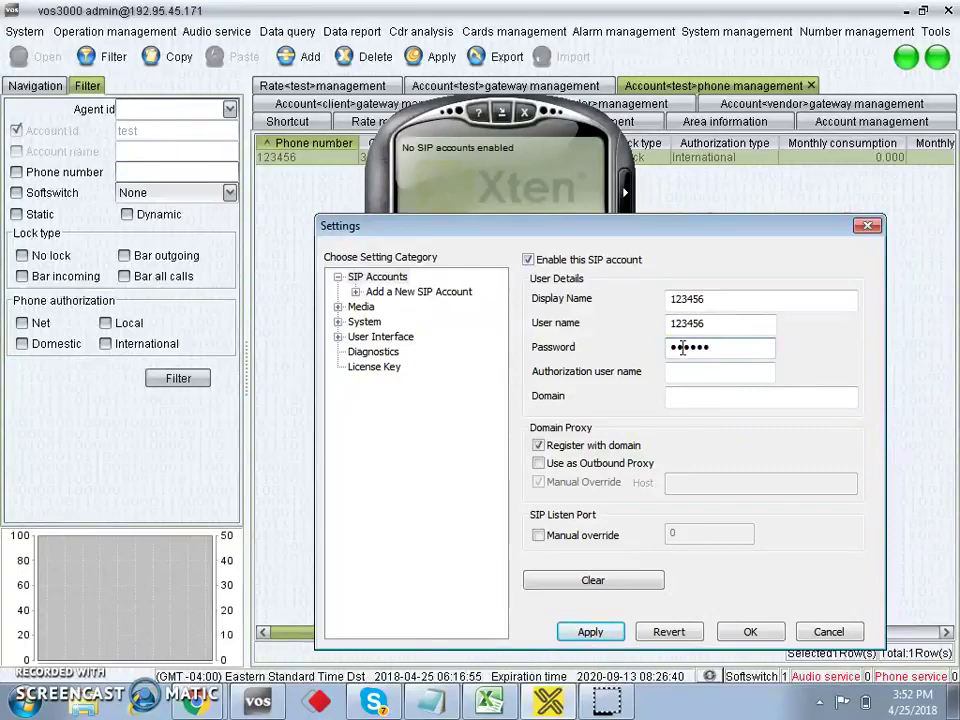
left_click(671, 378)
type("123456")
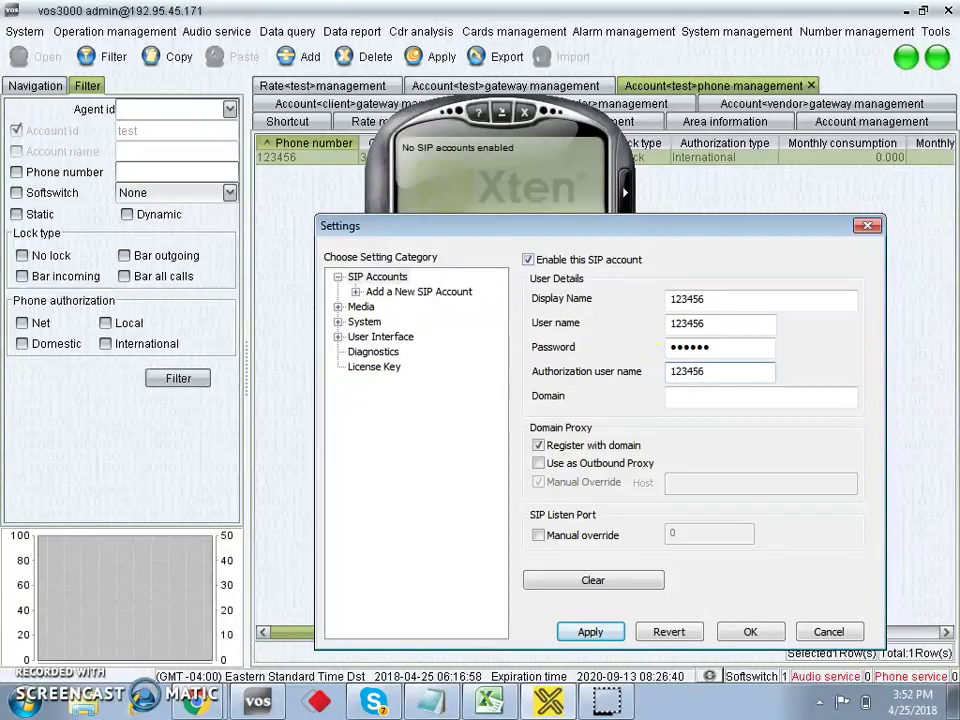
left_click(682, 397)
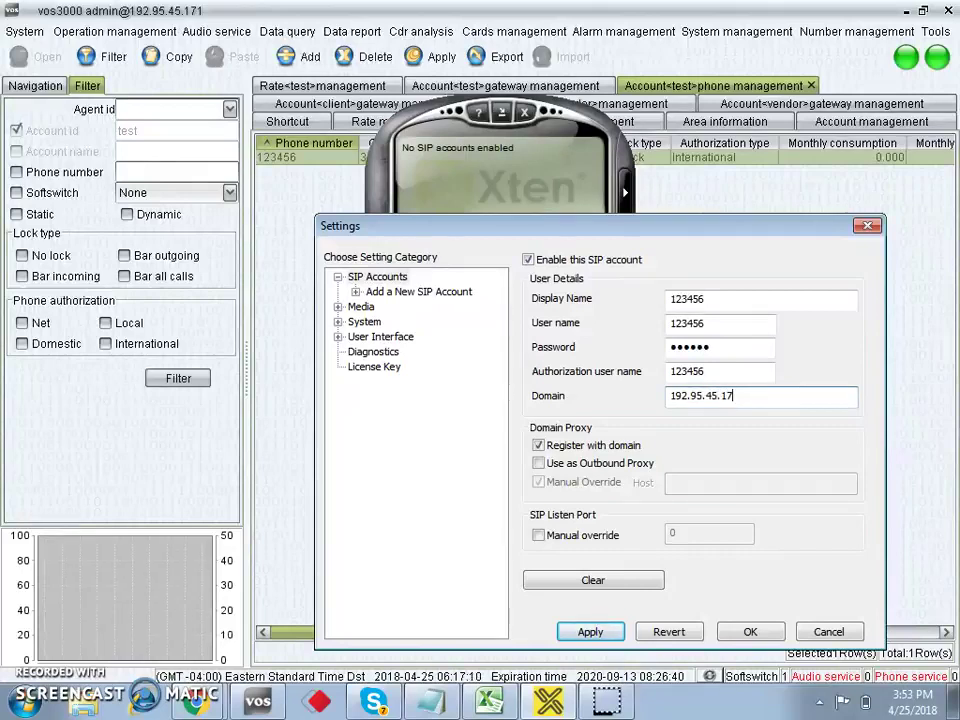
Use domain 192.95.45.171 as the outbound proxy host and save the SIP account settings.
key("shift+Home")
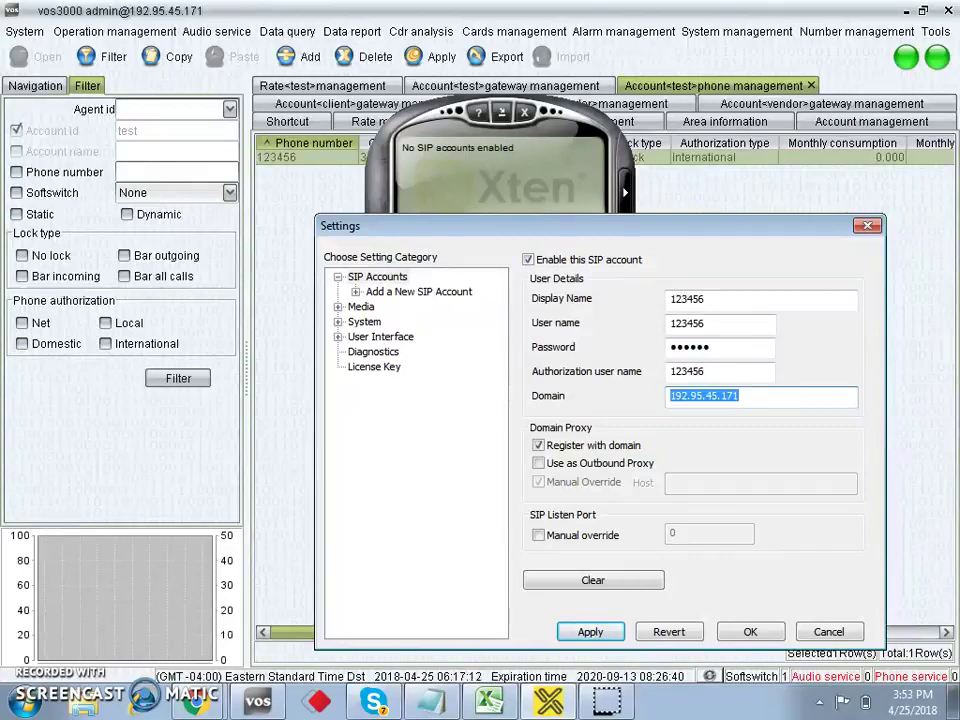
left_click(681, 487)
left_click(538, 463)
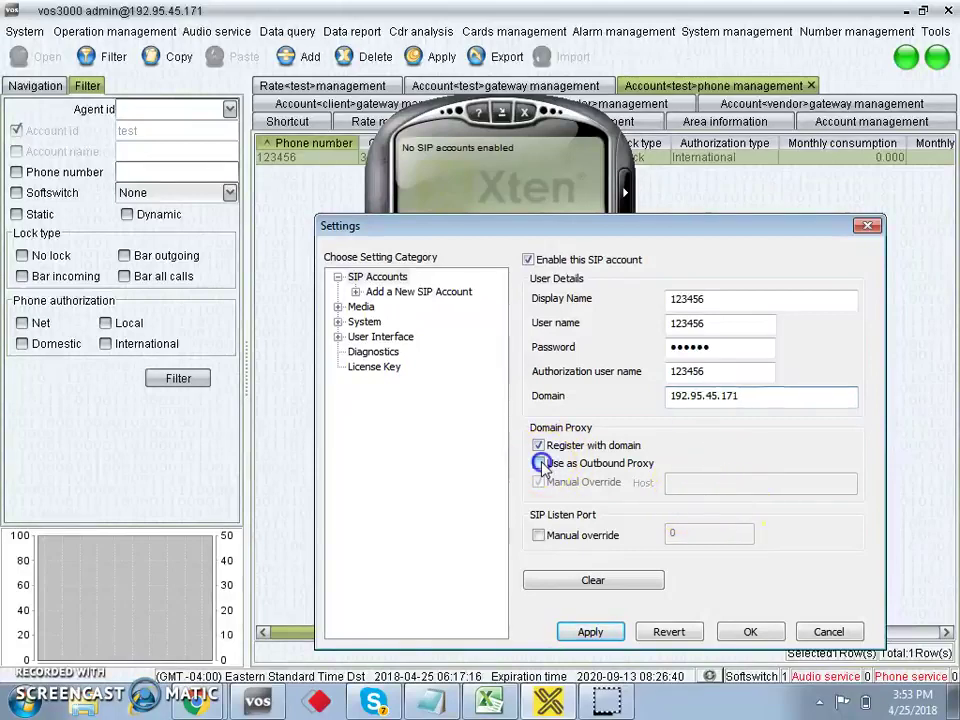
left_click(677, 486)
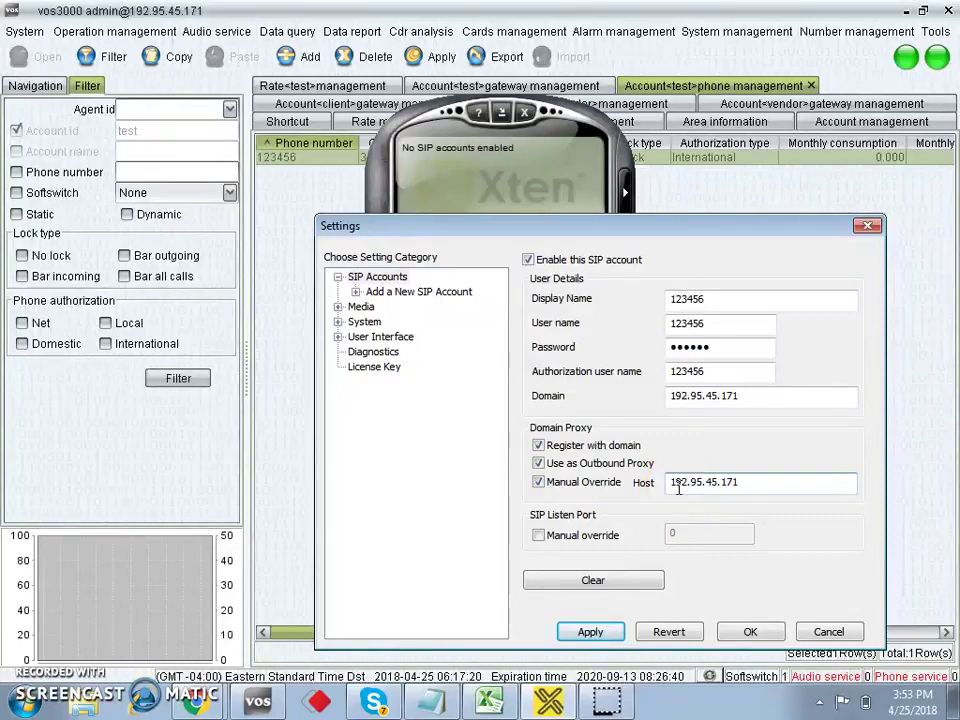
left_click(752, 631)
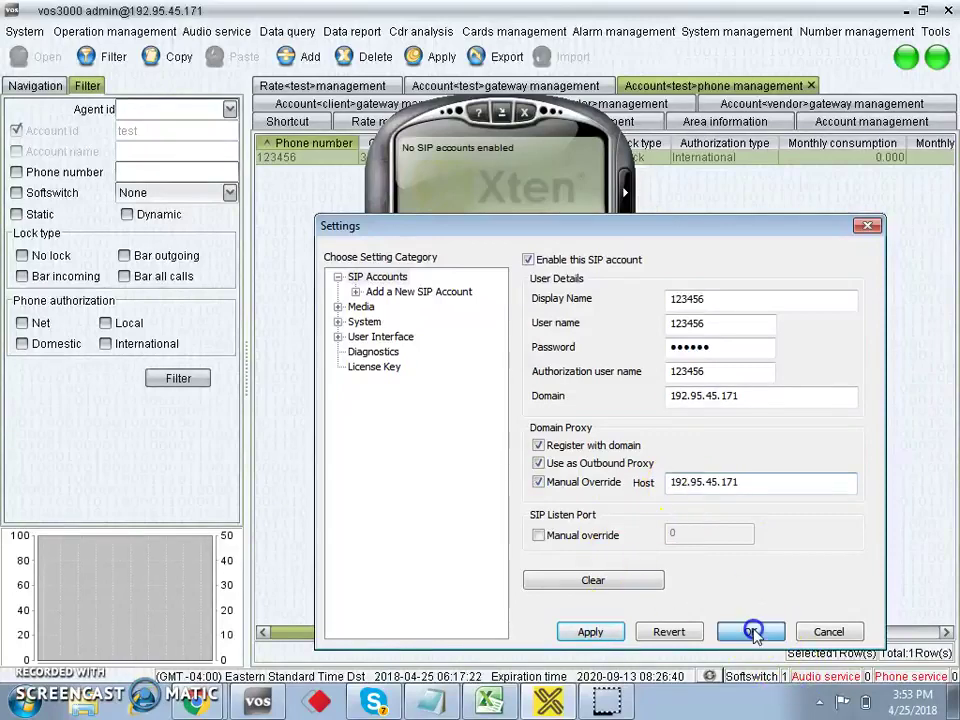